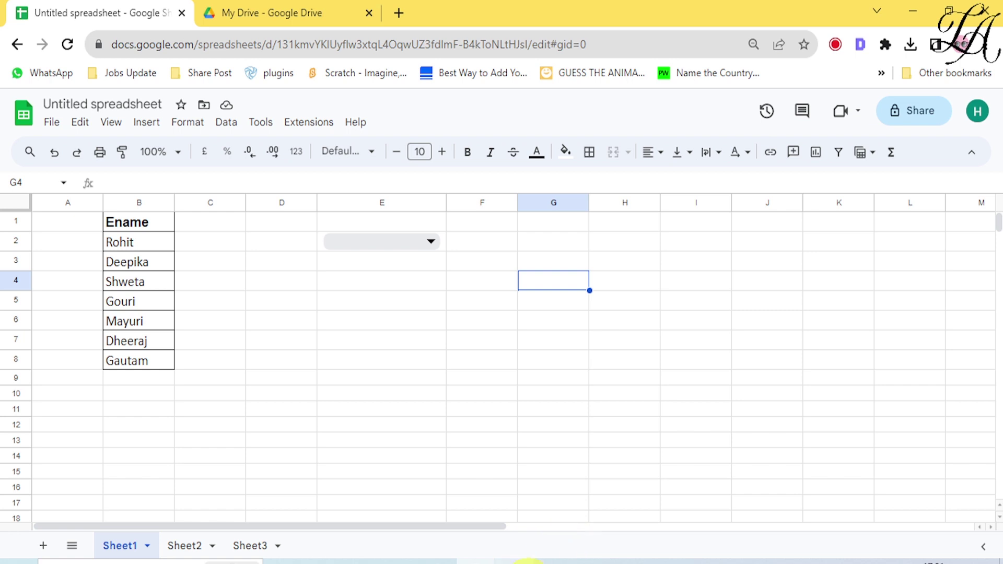
- Open sales data.xlsx in Excel and test that cell D5 accepts typed text, then erase it
{"action": "left_click", "coordinate": [527, 562]}
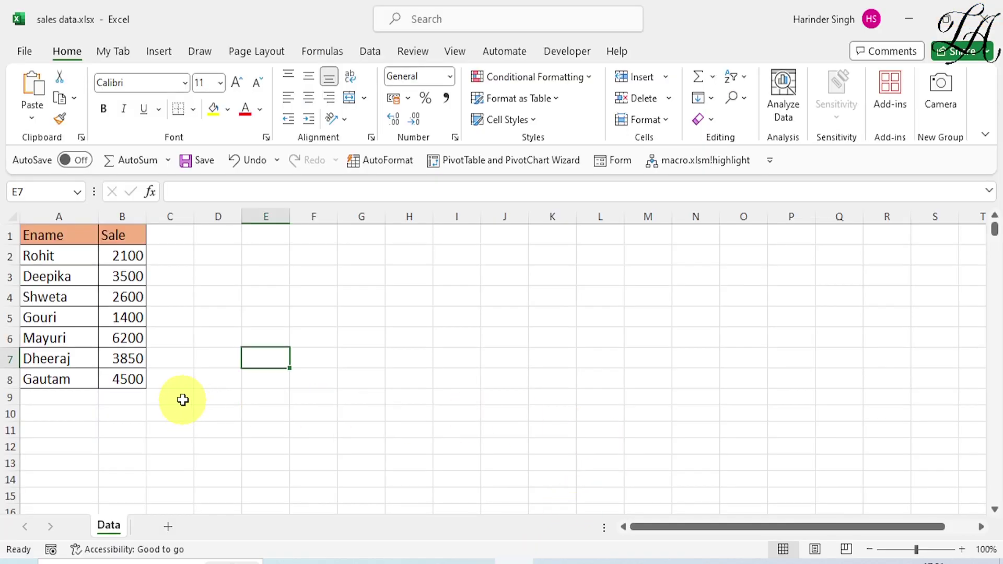
{"action": "left_click", "coordinate": [217, 314]}
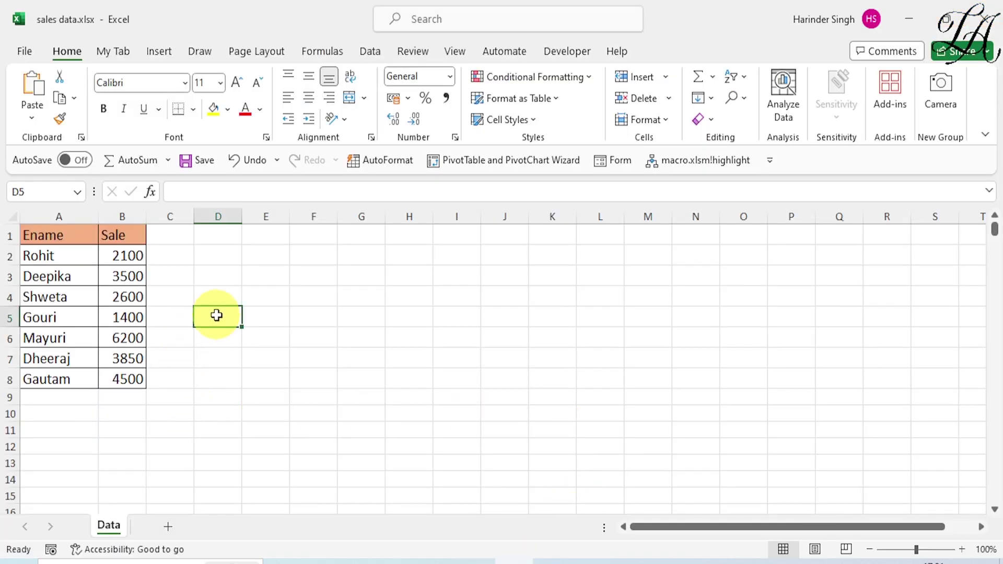
{"action": "type", "text": "kk"}
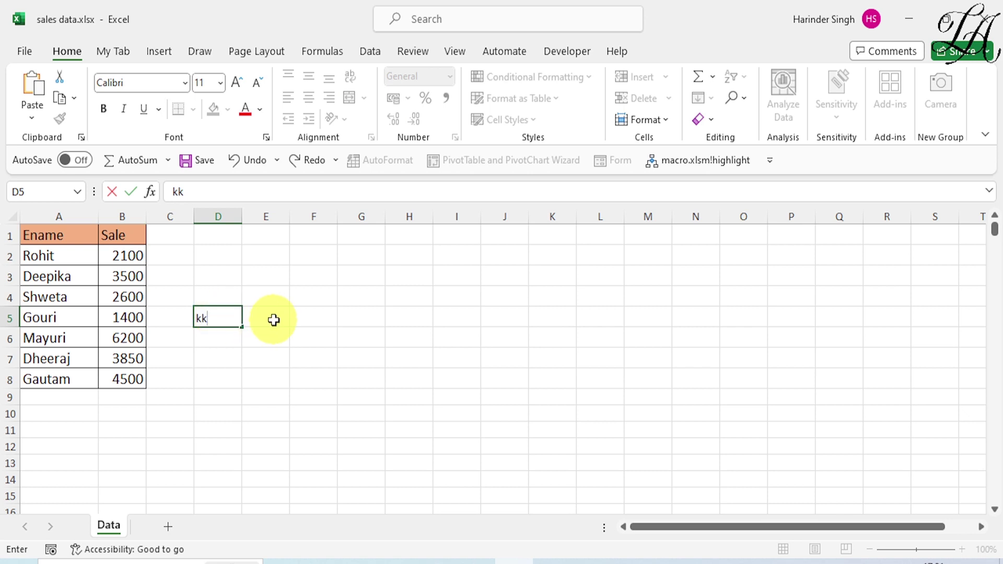
{"action": "key", "text": "BackSpace"}
{"action": "key", "text": "BackSpace"}
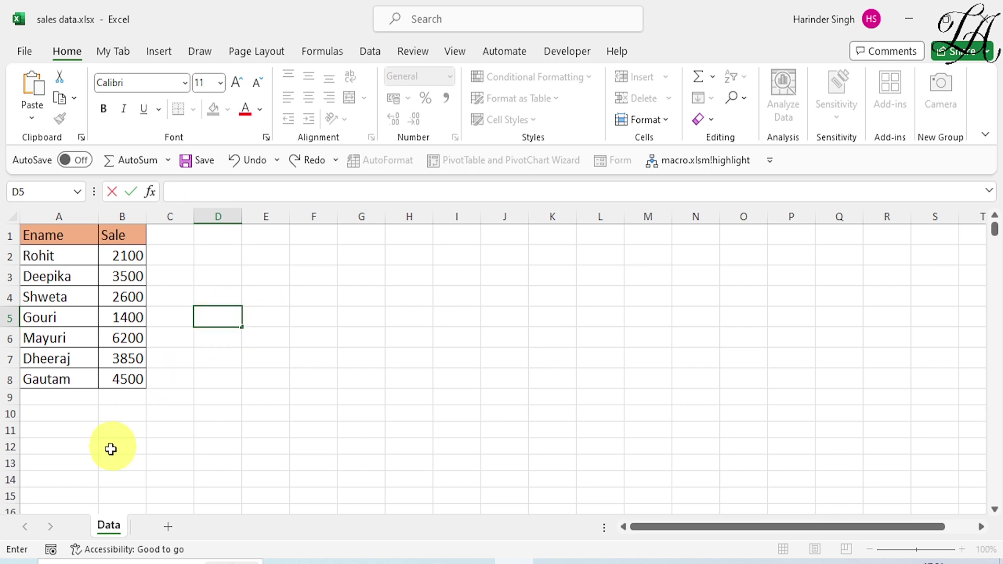
- Protect the Data sheet with a password, entering it twice to confirm
{"action": "right_click", "coordinate": [108, 525]}
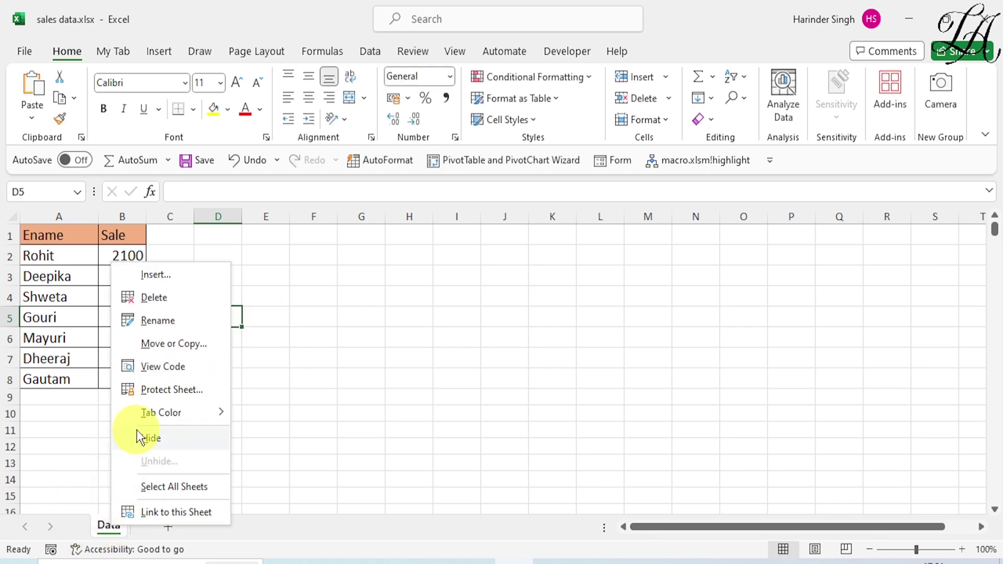
{"action": "left_click", "coordinate": [156, 390]}
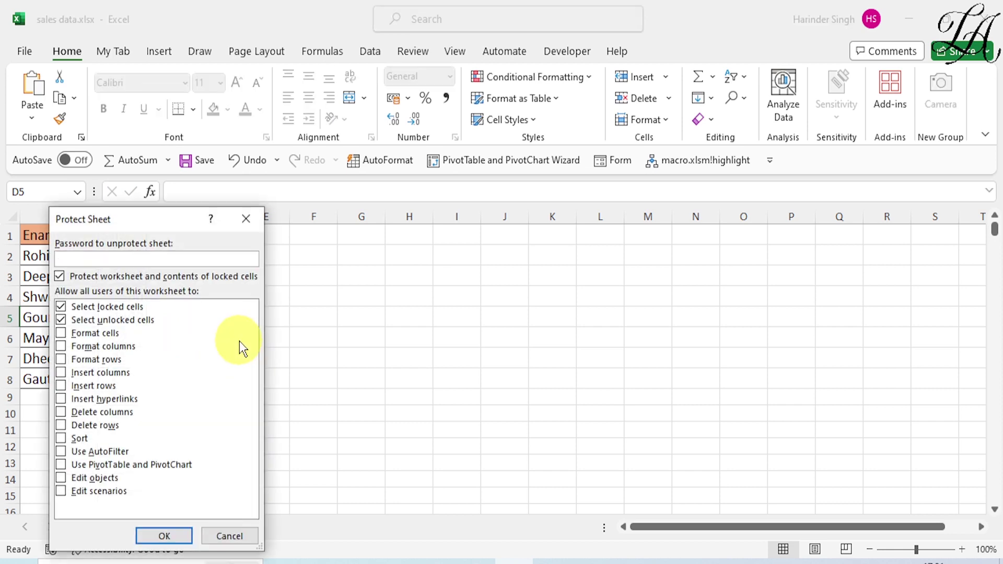
{"action": "left_click", "coordinate": [178, 538]}
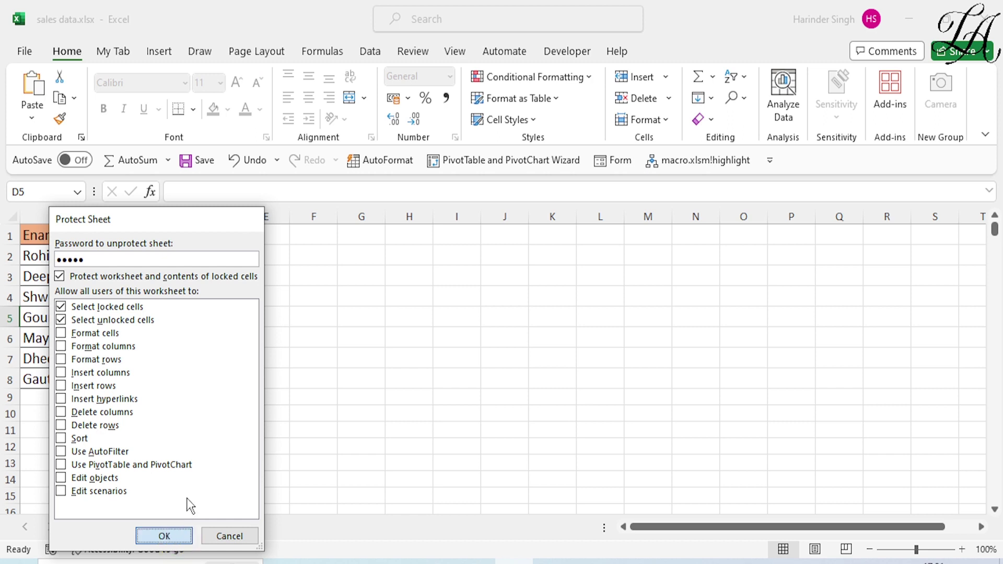
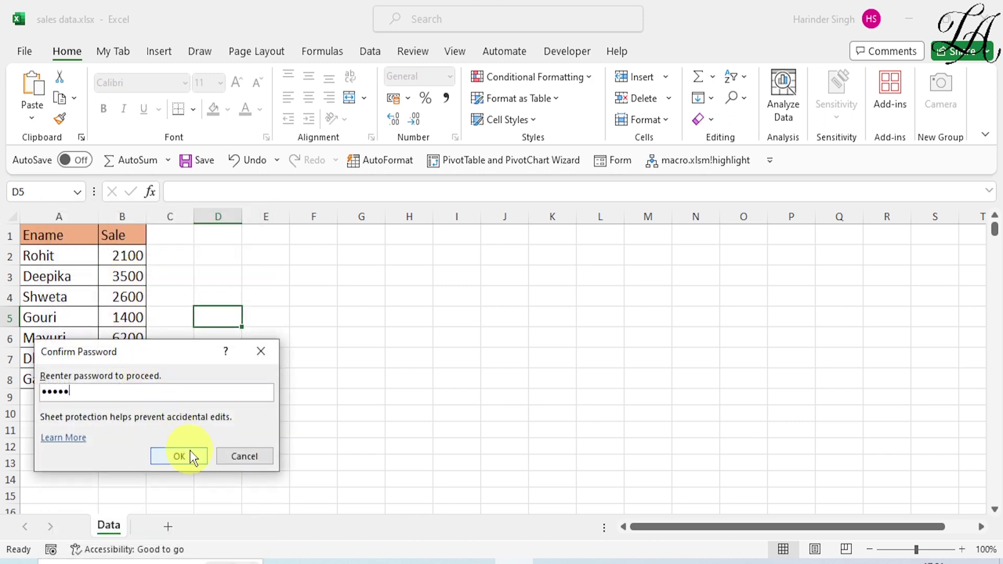
{"action": "left_click", "coordinate": [190, 455]}
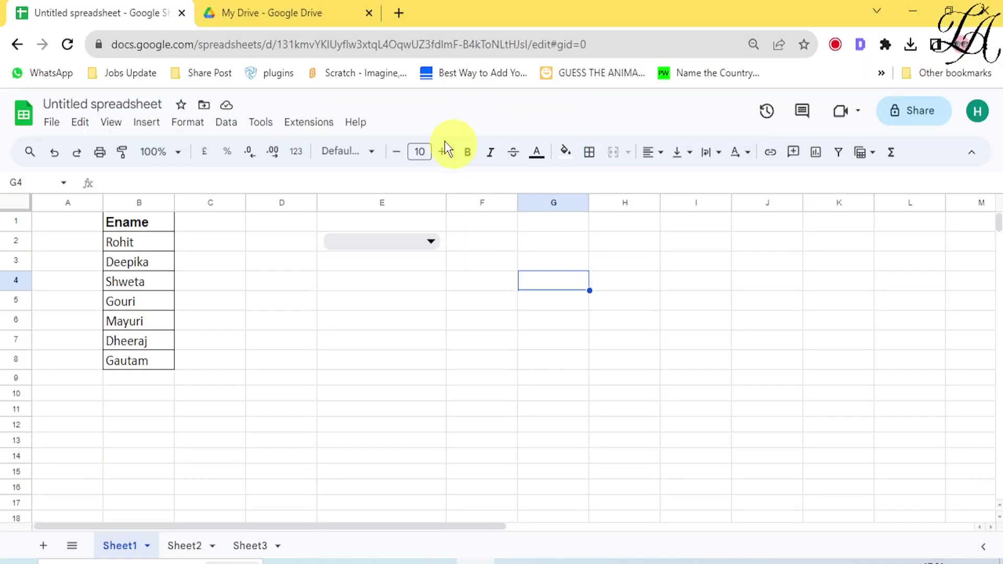
- Upload sales data.xlsx to My Drive via New > File upload and open it in Google Sheets
{"action": "left_click", "coordinate": [298, 17]}
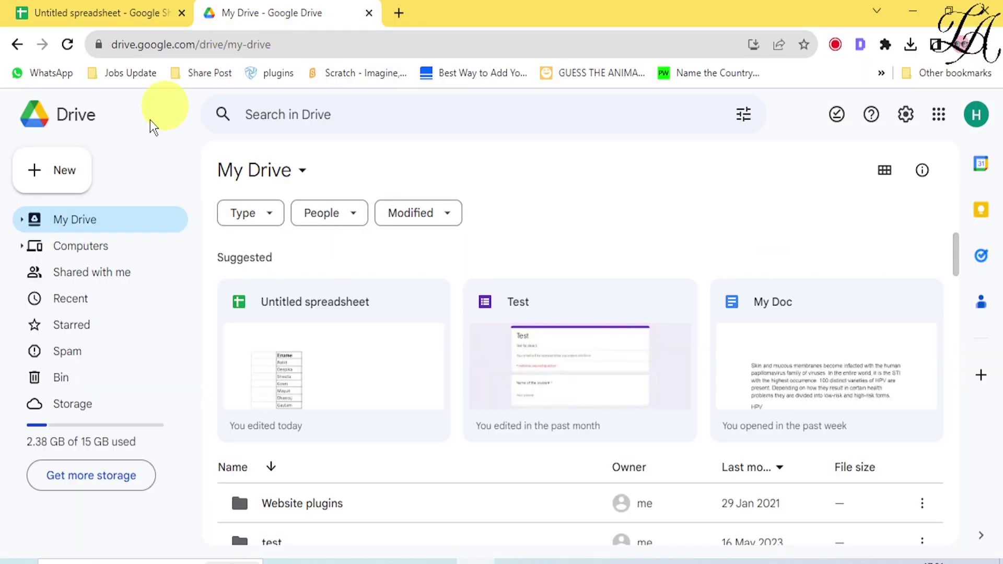
{"action": "left_click", "coordinate": [64, 178]}
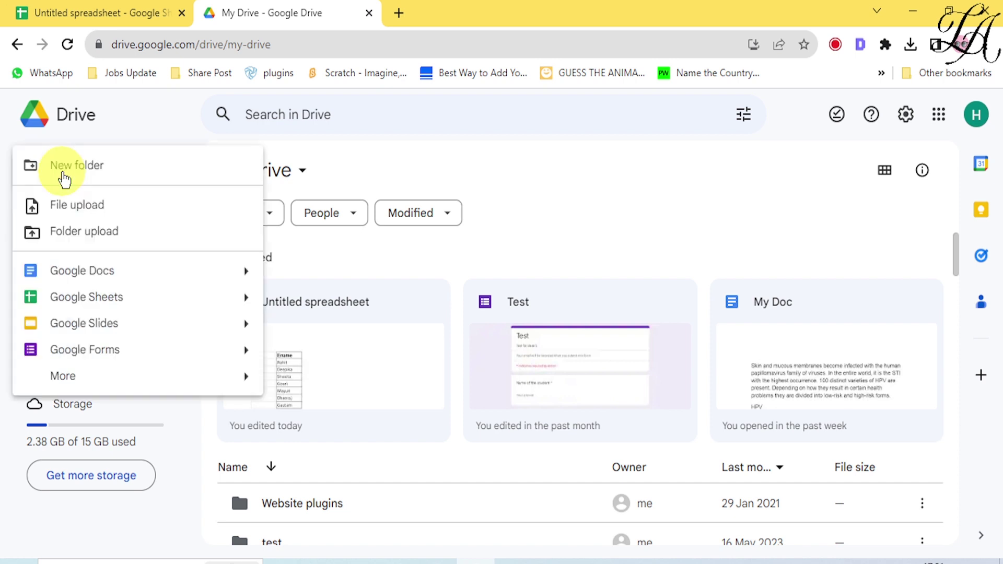
{"action": "left_click", "coordinate": [90, 205]}
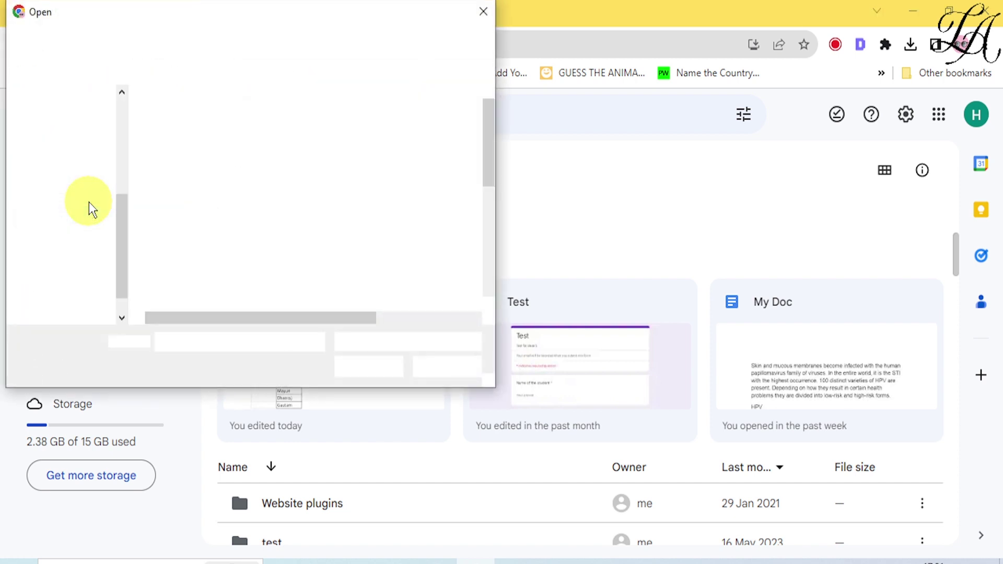
{"action": "scroll", "coordinate": [271, 211], "scroll_direction": "down", "scroll_amount": 2}
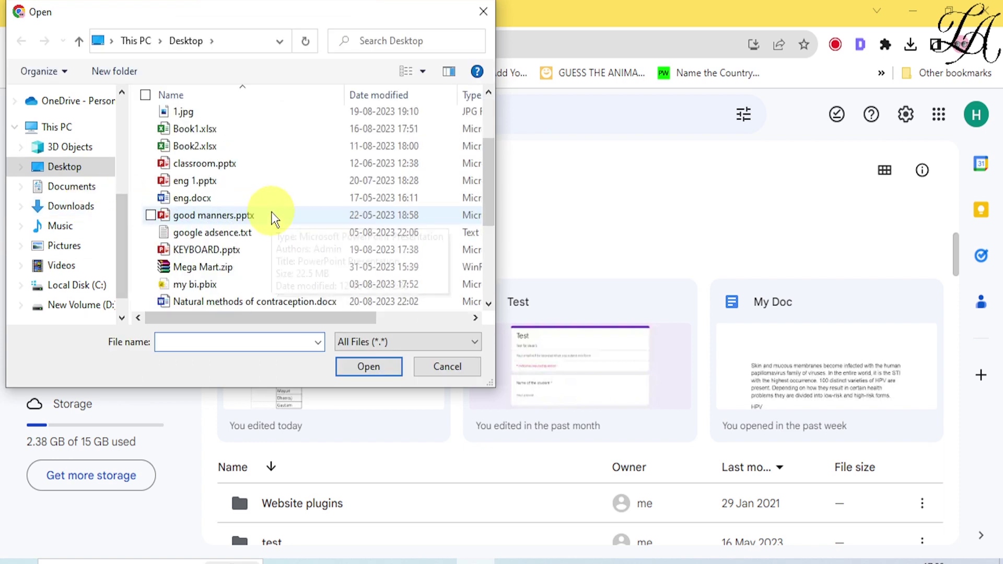
{"action": "scroll", "coordinate": [271, 212], "scroll_direction": "down", "scroll_amount": 1}
{"action": "scroll", "coordinate": [271, 211], "scroll_direction": "down", "scroll_amount": 2}
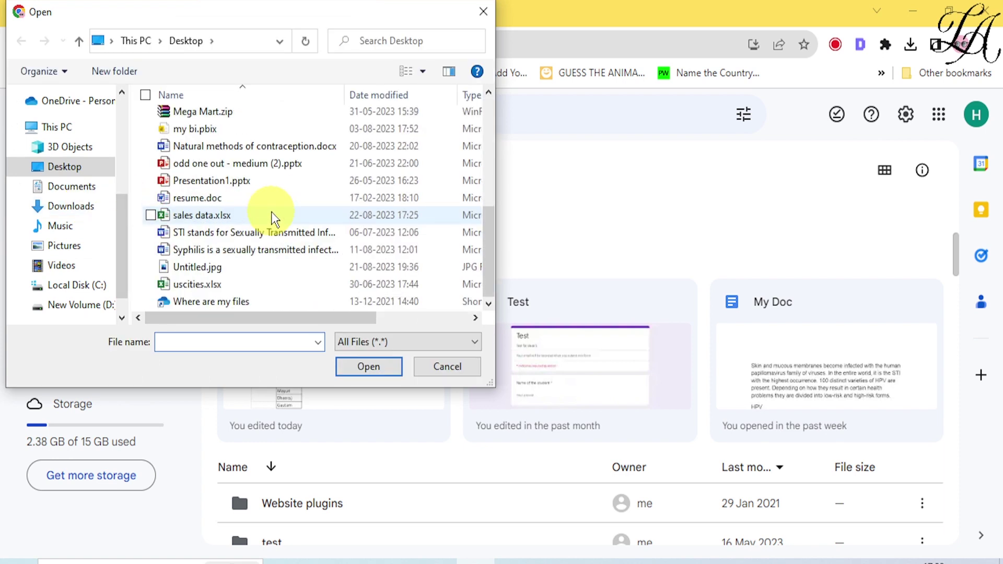
{"action": "left_click", "coordinate": [203, 215]}
{"action": "left_click", "coordinate": [366, 365]}
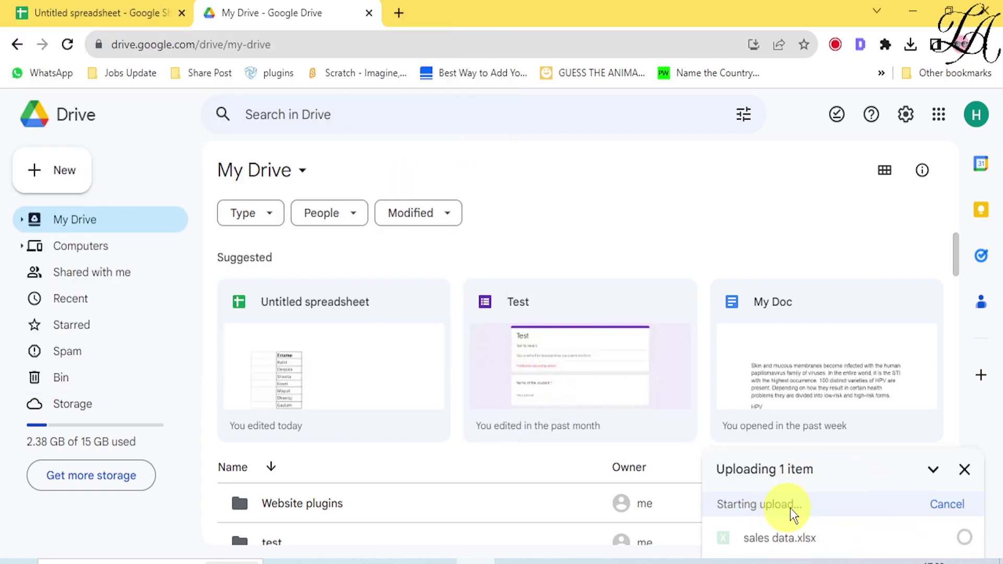
{"action": "left_click", "coordinate": [795, 541]}
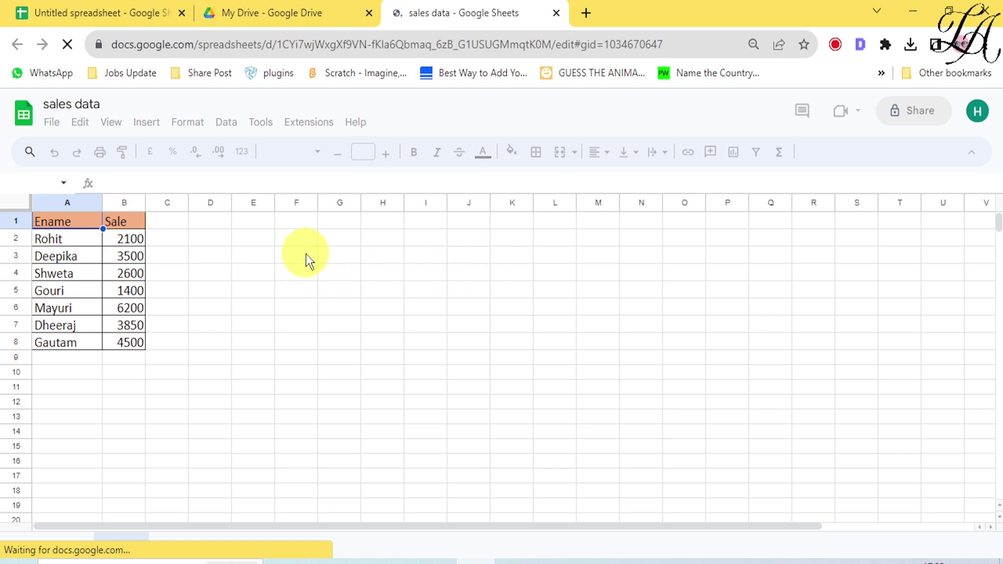
- Type test text 'ss' into cell F2 of the Google Sheets copy
{"action": "left_click", "coordinate": [304, 239]}
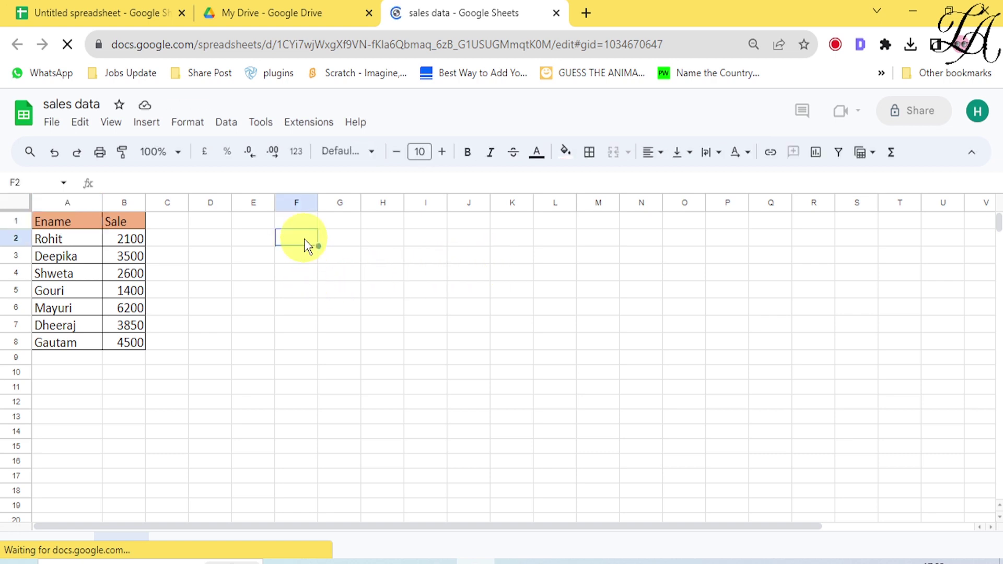
{"action": "type", "text": "ss"}
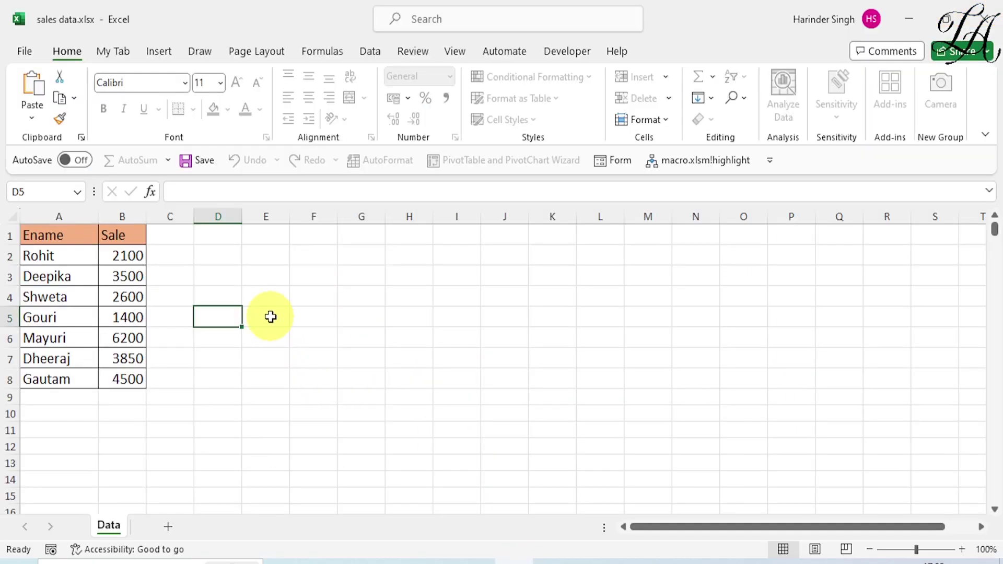
- Try editing E5 on the protected sheet, dismiss the warning, then close Excel saving changes
{"action": "left_click", "coordinate": [269, 316]}
{"action": "double_click", "coordinate": [271, 318]}
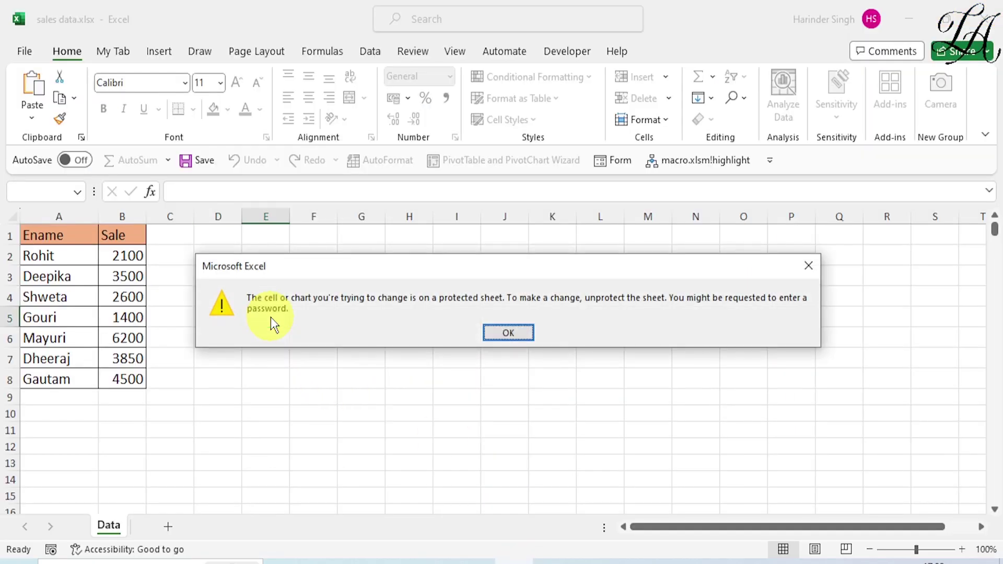
{"action": "left_click", "coordinate": [504, 334]}
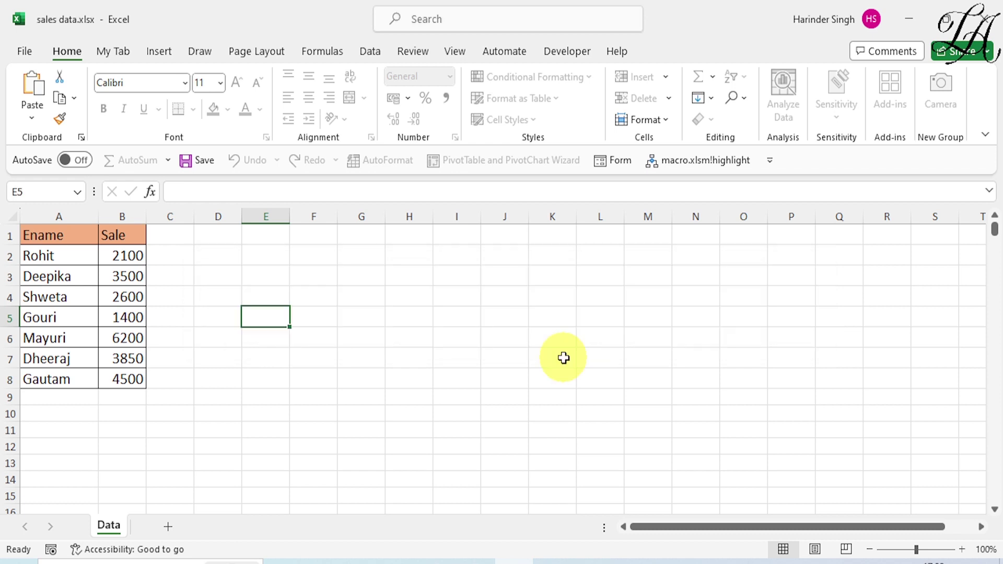
{"action": "left_click", "coordinate": [989, 19]}
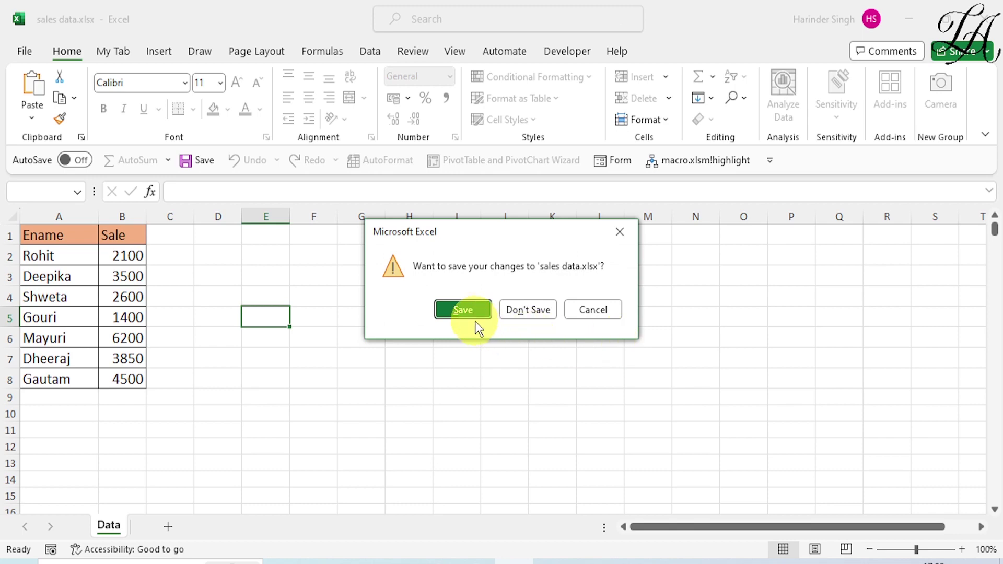
{"action": "left_click", "coordinate": [465, 311]}
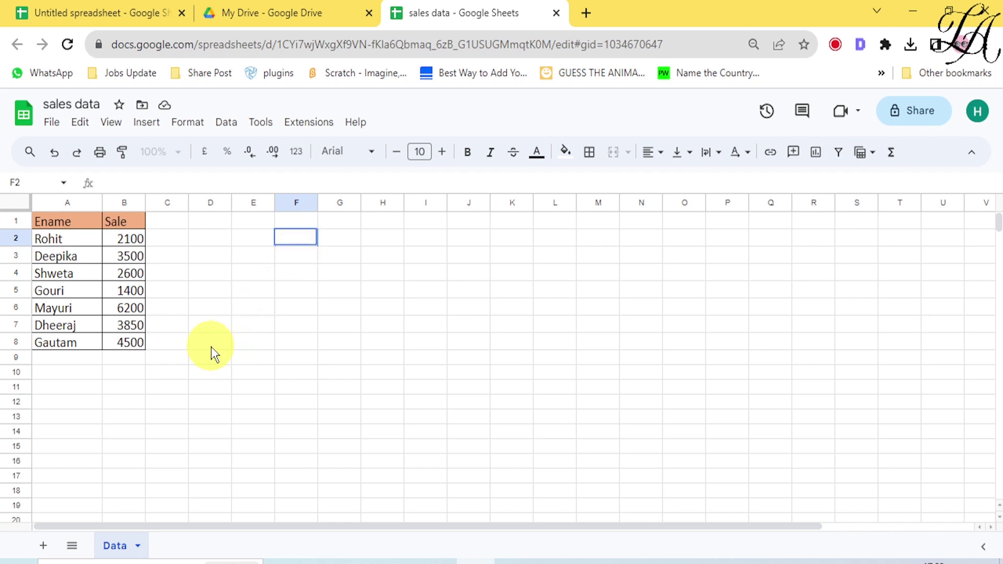
- Download the sheet as Microsoft Excel (.xlsx) and open sales data (1).xlsx in Excel
{"action": "key", "text": "Return"}
{"action": "left_click", "coordinate": [200, 328]}
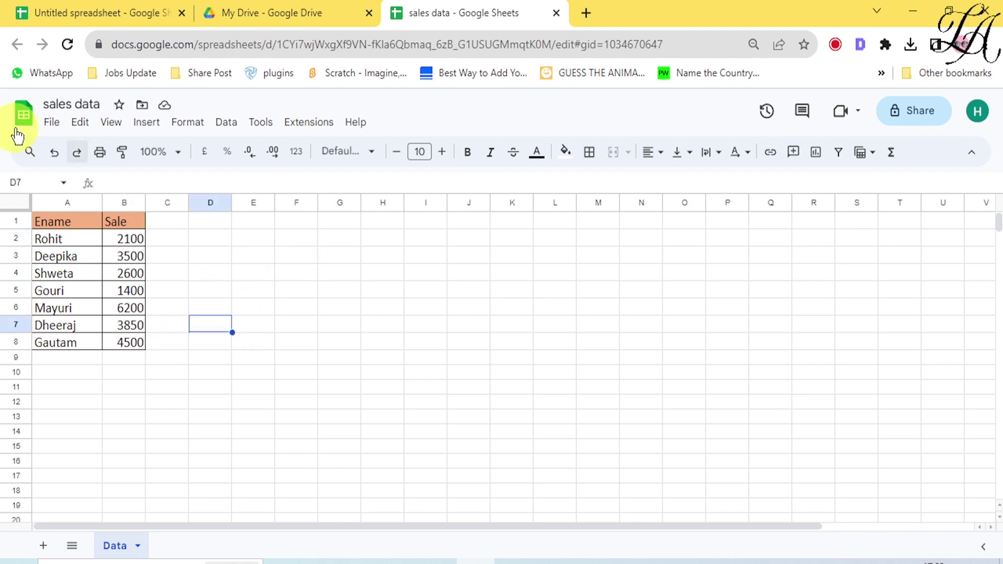
{"action": "left_click", "coordinate": [51, 125]}
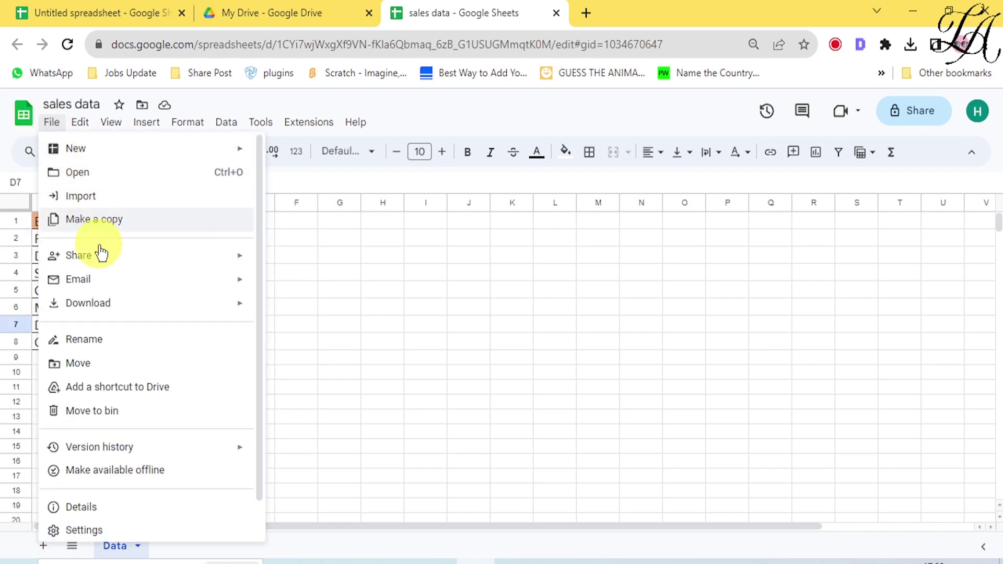
{"action": "mouse_move", "coordinate": [88, 303]}
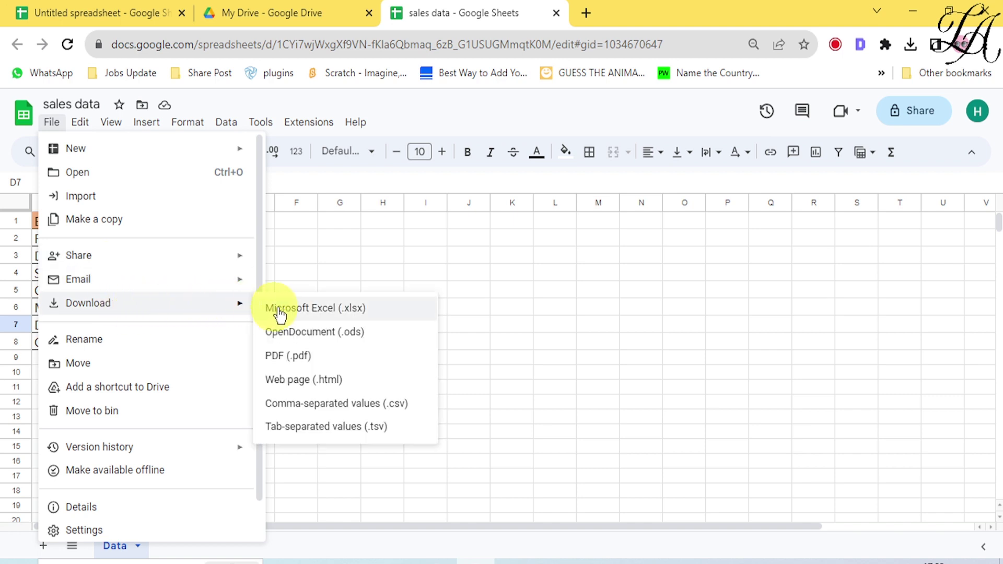
{"action": "left_click", "coordinate": [302, 312]}
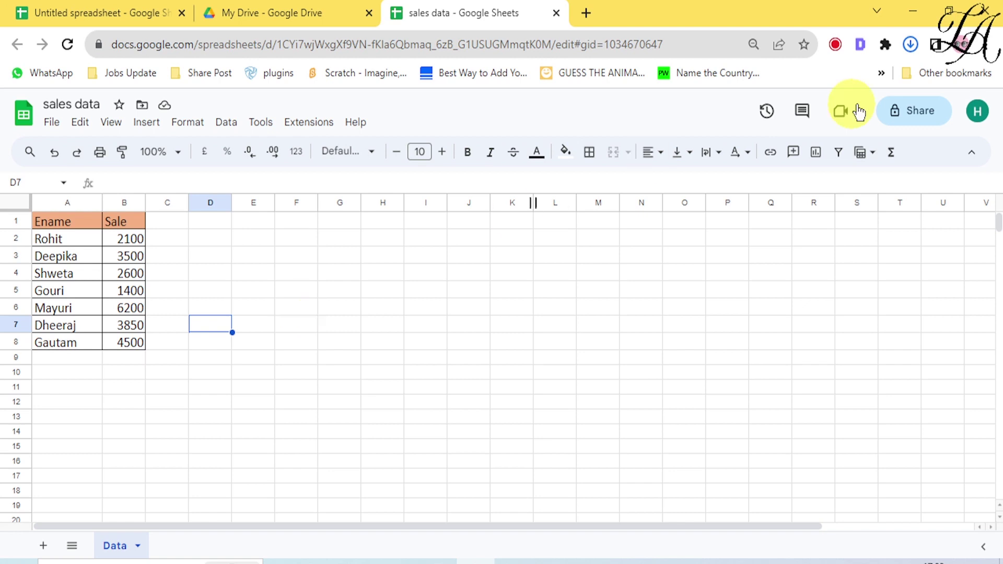
{"action": "left_click", "coordinate": [909, 44]}
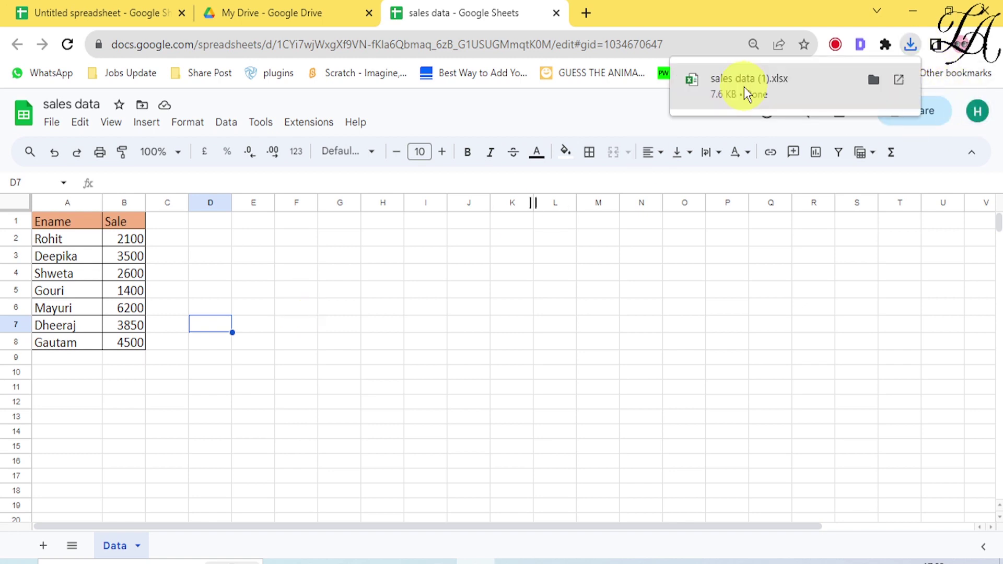
{"action": "left_click", "coordinate": [743, 87]}
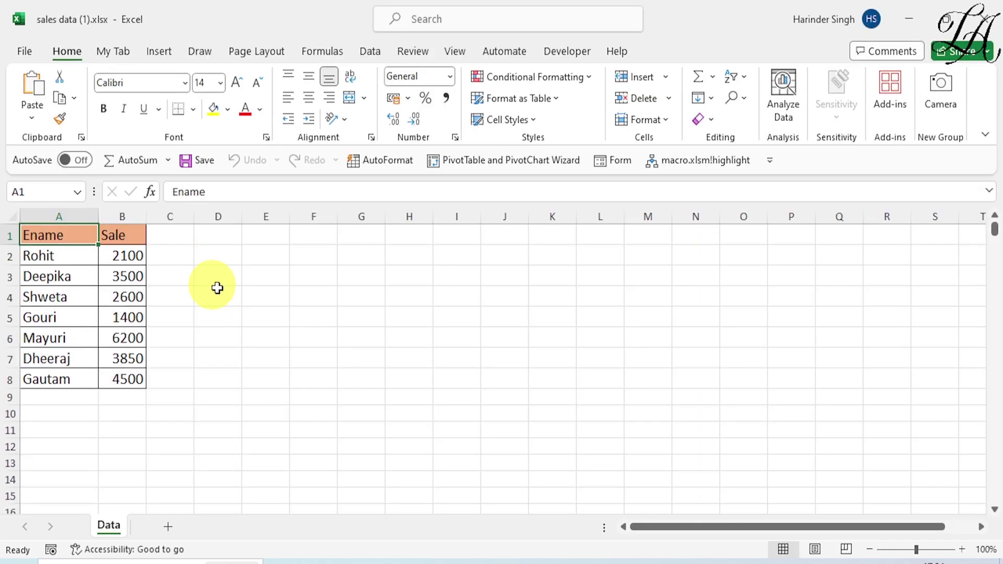
- Type 'dd' into cell D3 of the downloaded Excel copy to confirm it is editable
{"action": "left_click", "coordinate": [226, 283]}
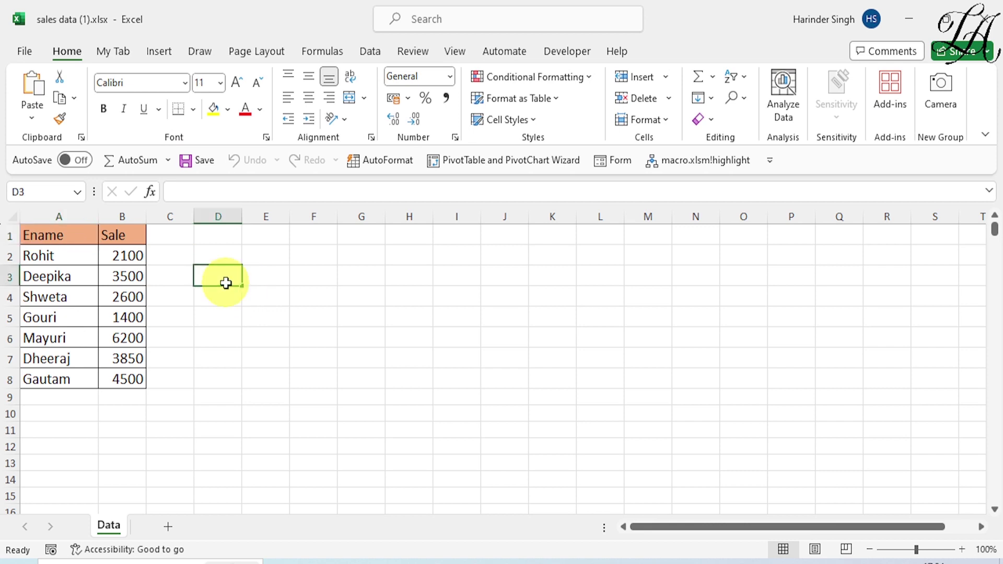
{"action": "type", "text": "dd"}
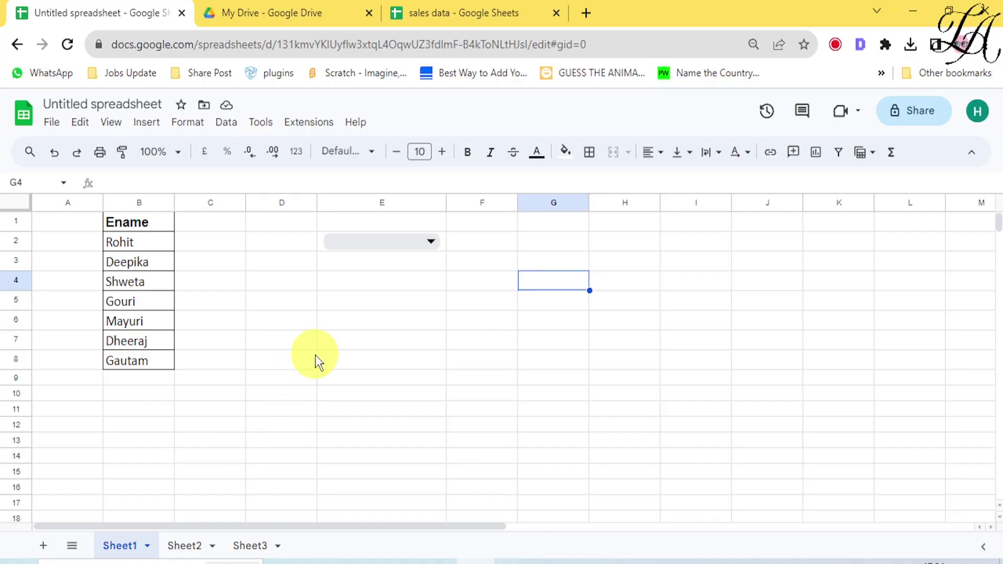
{"action": "left_click", "coordinate": [432, 242]}
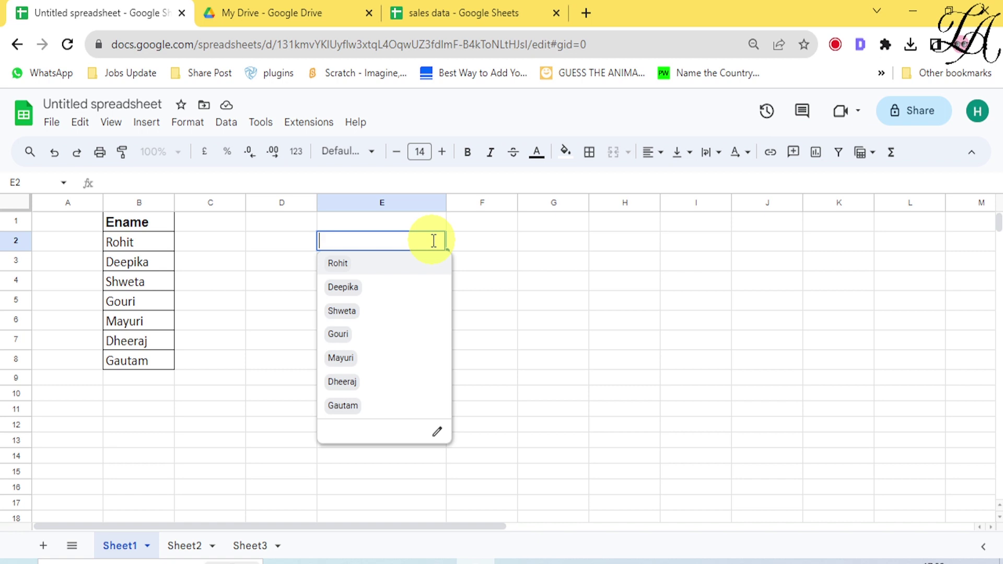
{"action": "type", "text": "d"}
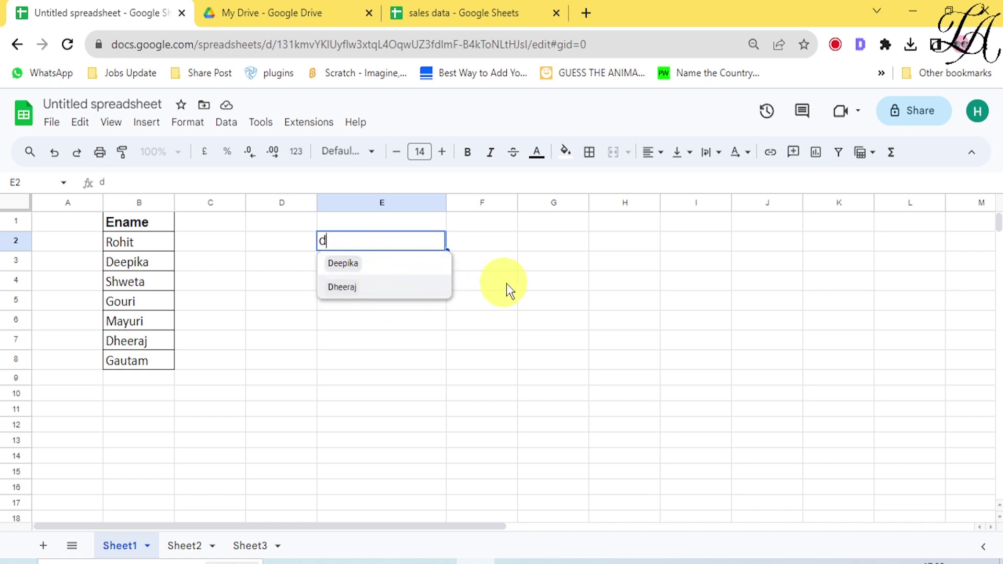
{"action": "left_click", "coordinate": [503, 253]}
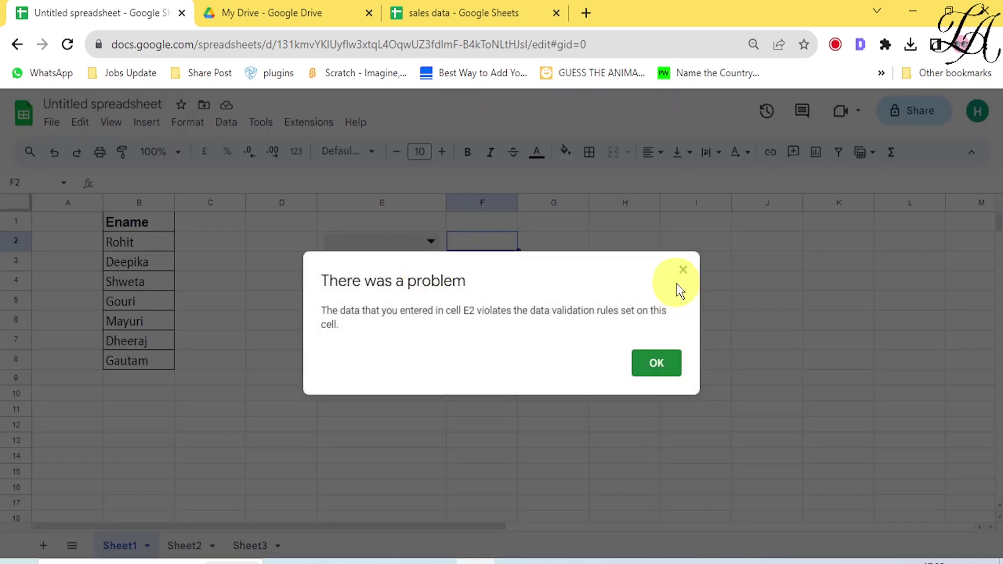
{"action": "left_click", "coordinate": [656, 361]}
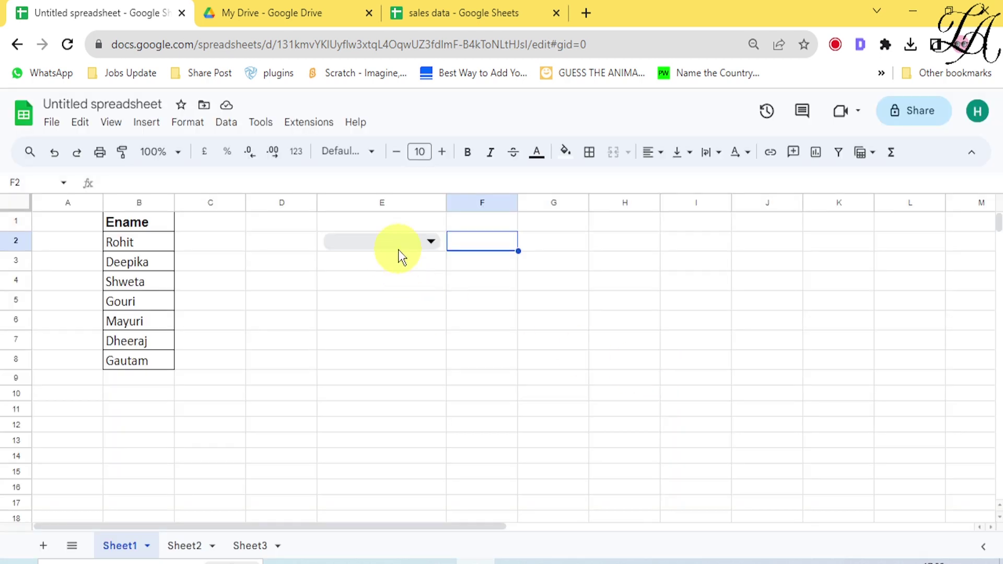
{"action": "left_click", "coordinate": [387, 304]}
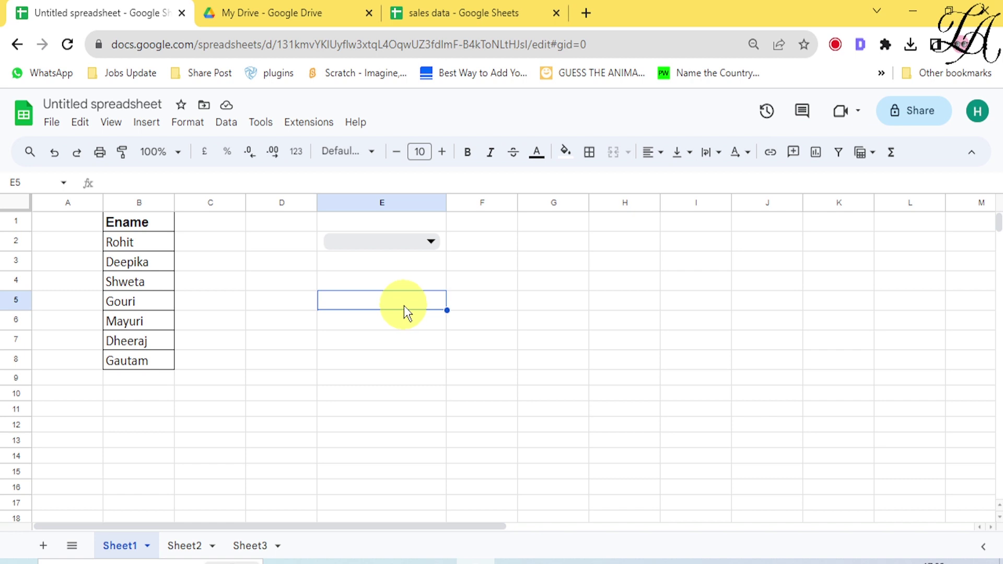
- Add a validation rule on E5: drop-down from a range using Sheet1!B2:B8, and save it
{"action": "left_click", "coordinate": [225, 123]}
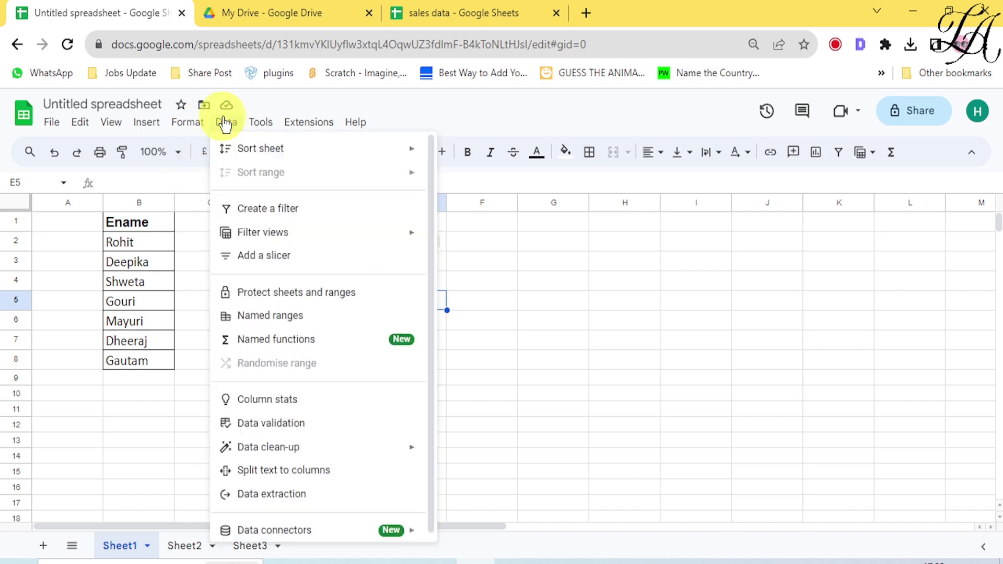
{"action": "left_click", "coordinate": [274, 424]}
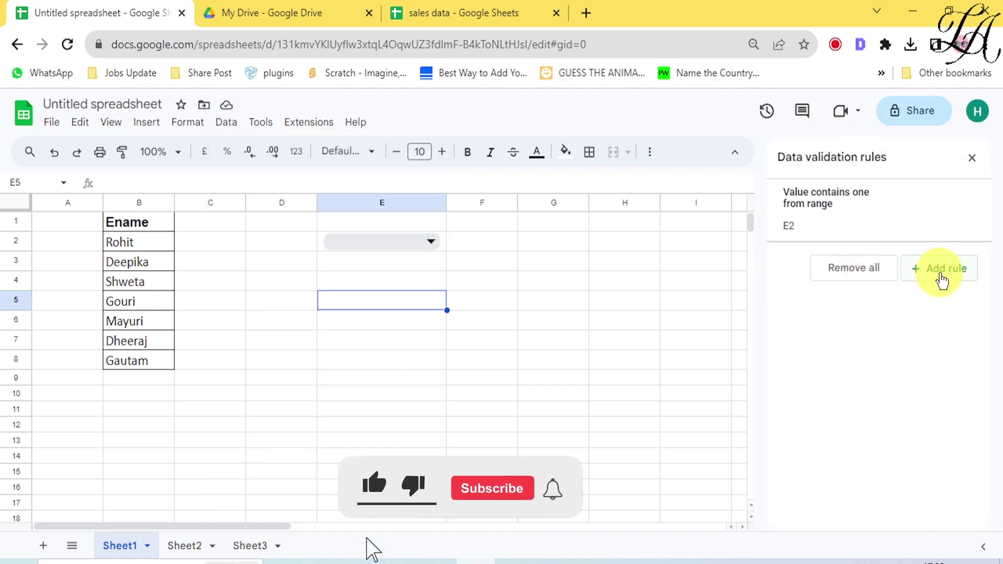
{"action": "left_click", "coordinate": [942, 280]}
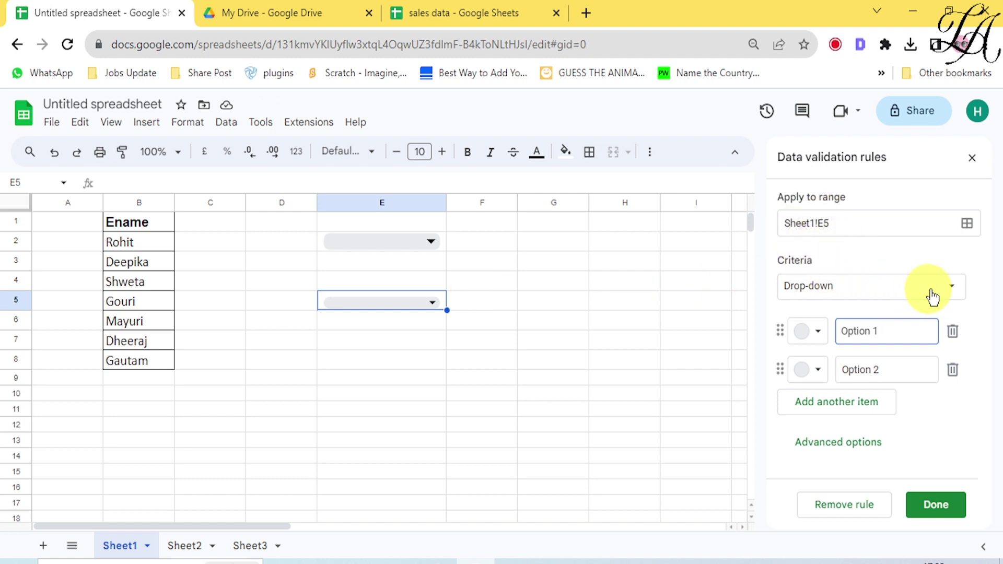
{"action": "left_click", "coordinate": [951, 296]}
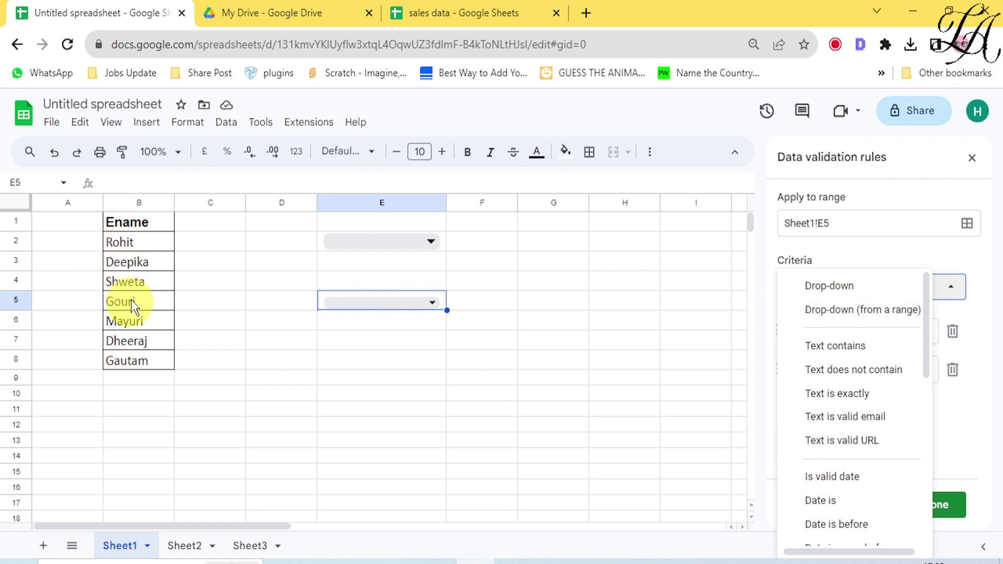
{"action": "left_click", "coordinate": [836, 312]}
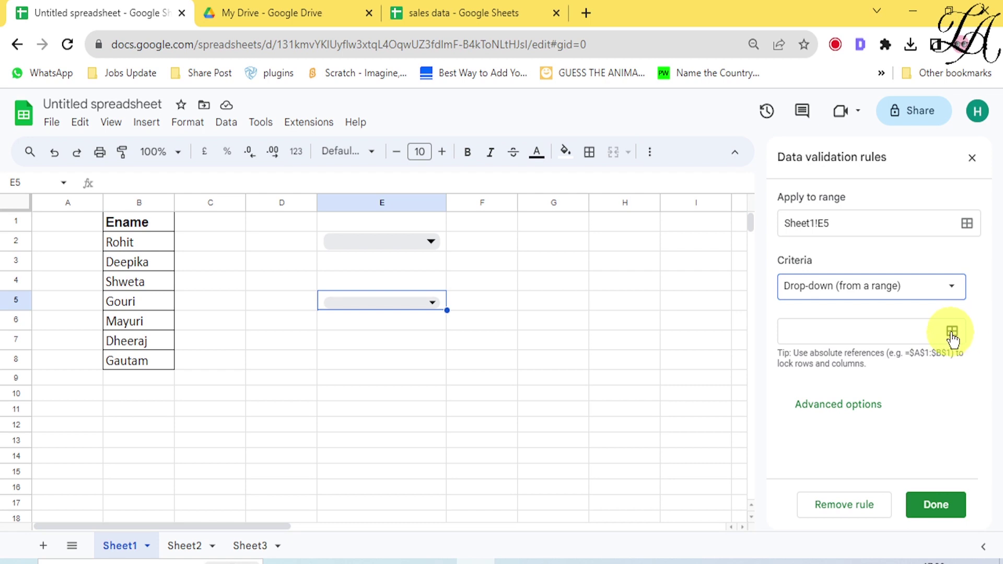
{"action": "left_click", "coordinate": [952, 334]}
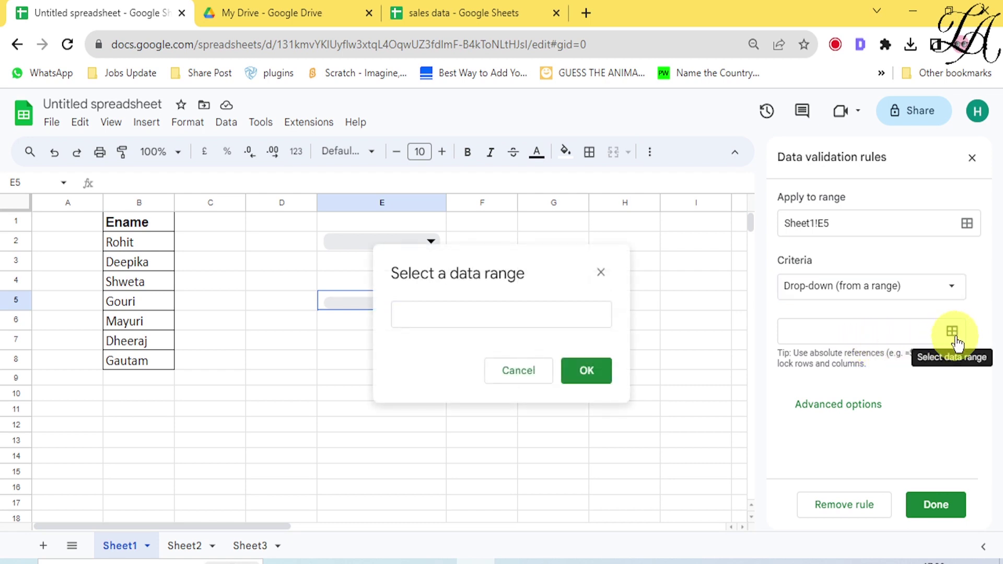
{"action": "left_click", "coordinate": [476, 308]}
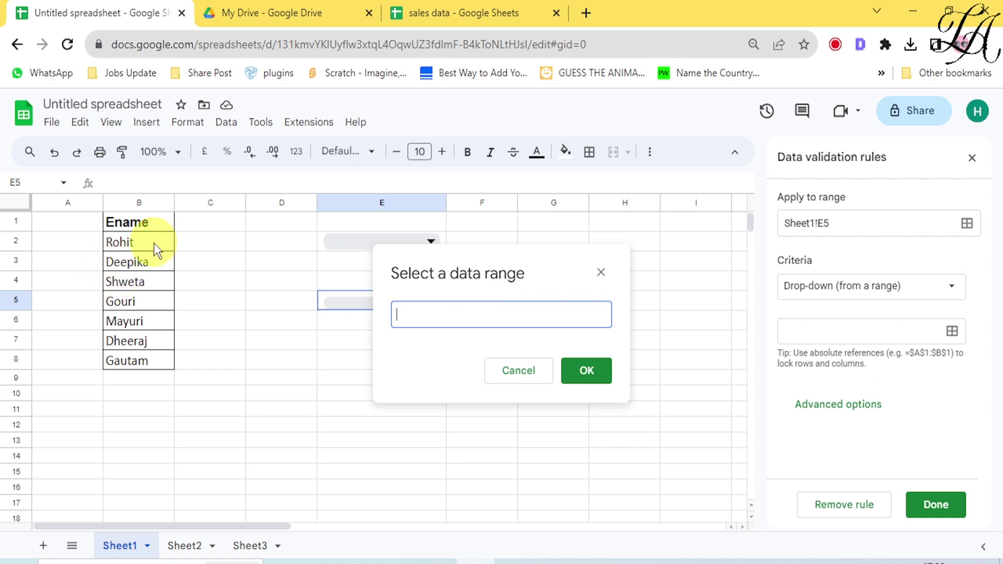
{"action": "left_click_drag", "start_coordinate": [154, 326], "coordinate": [157, 360]}
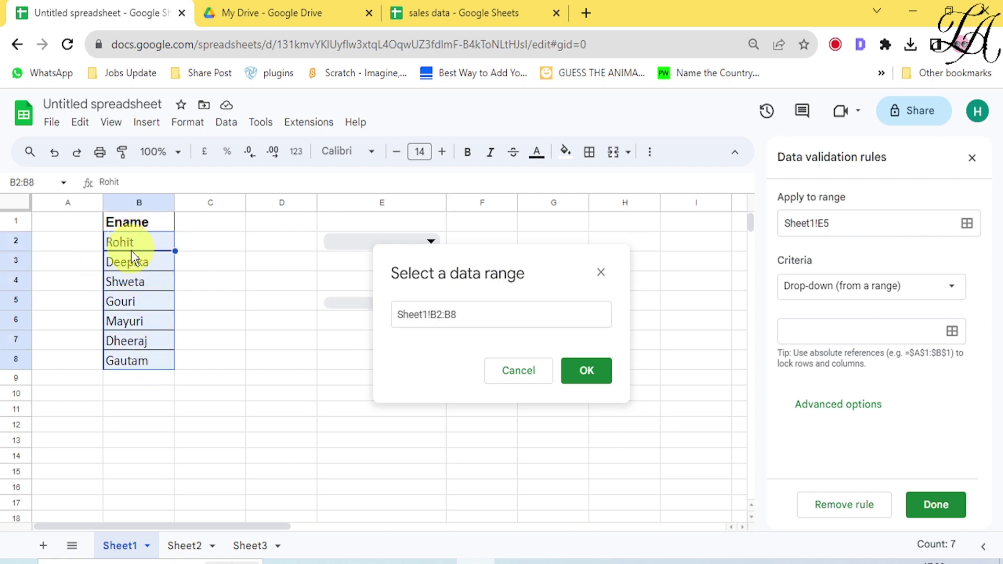
{"action": "left_click", "coordinate": [595, 380]}
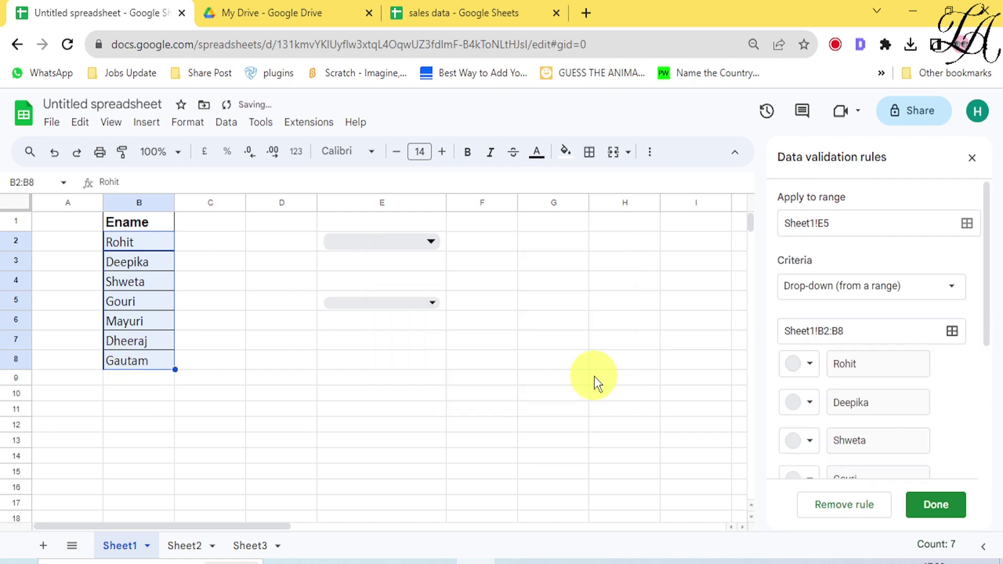
{"action": "scroll", "coordinate": [840, 360], "scroll_direction": "down", "scroll_amount": 2}
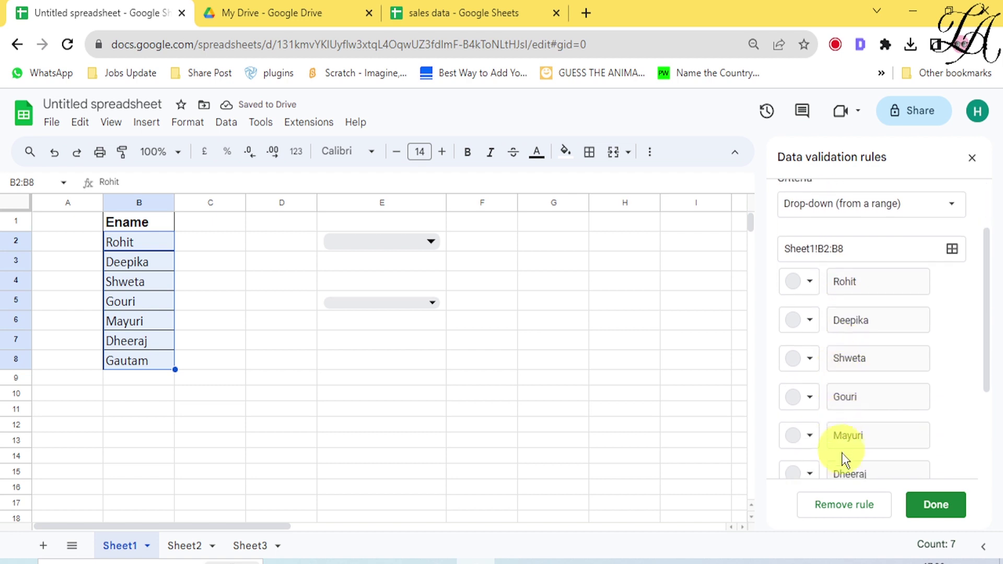
{"action": "scroll", "coordinate": [842, 453], "scroll_direction": "down", "scroll_amount": 2}
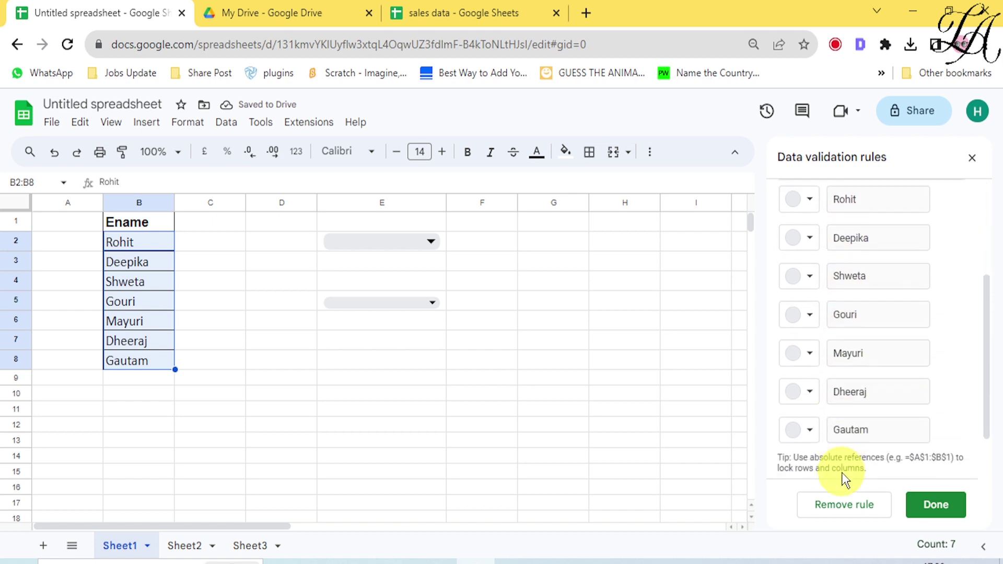
{"action": "left_click", "coordinate": [936, 505]}
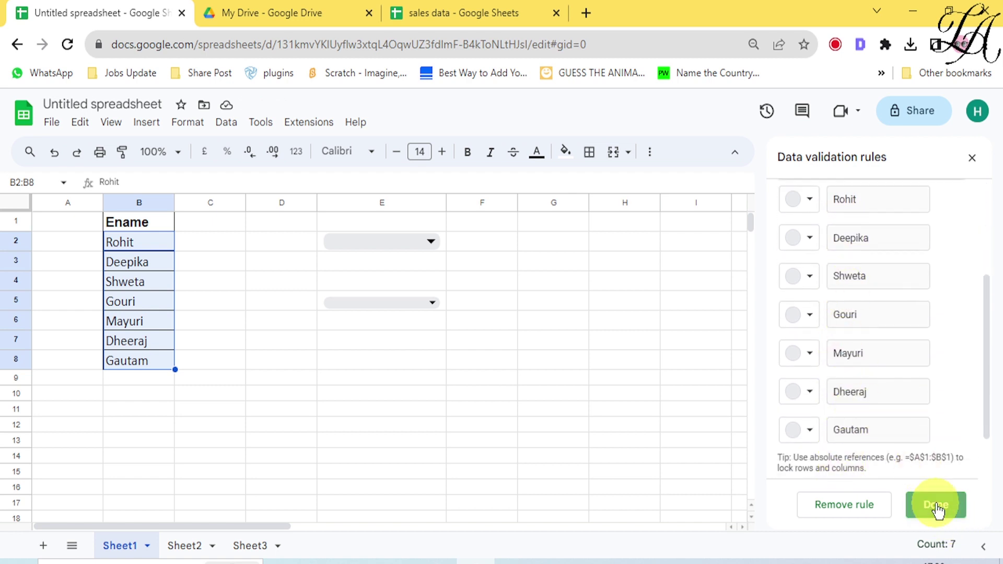
- Pick a name from the E5 drop-down, then clear it and type 'g' to filter the options
{"action": "left_click", "coordinate": [432, 303]}
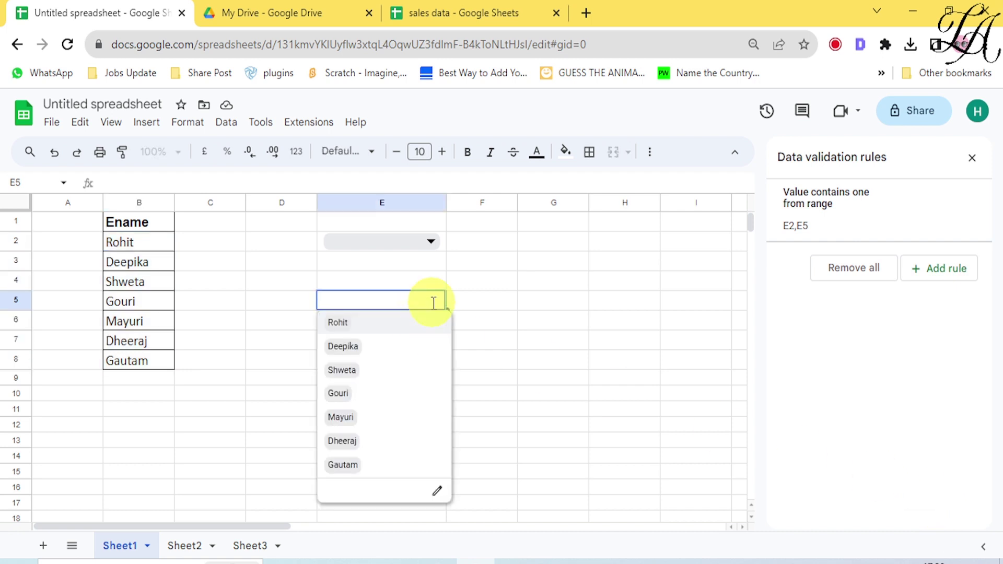
{"action": "left_click", "coordinate": [348, 371]}
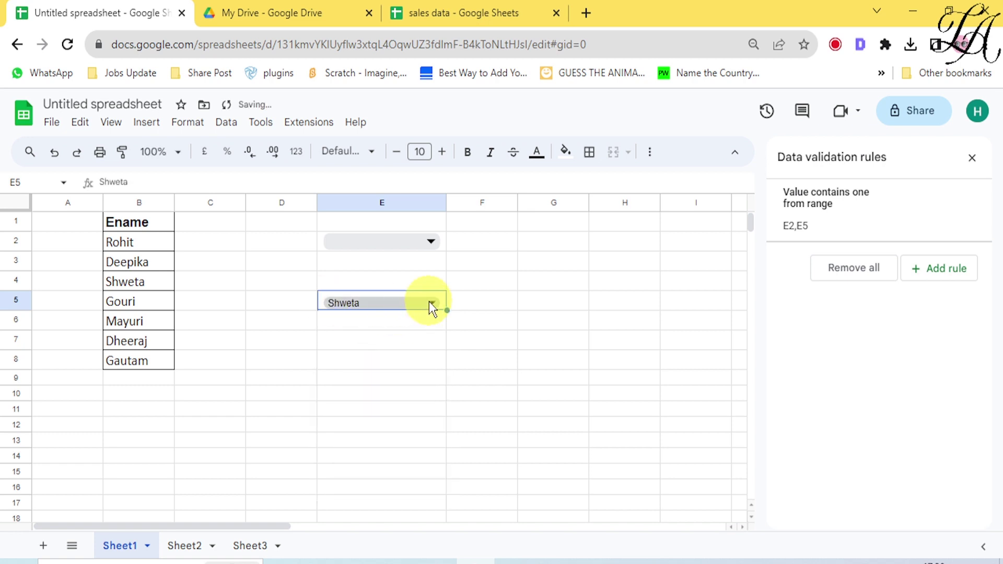
{"action": "double_click", "coordinate": [382, 301]}
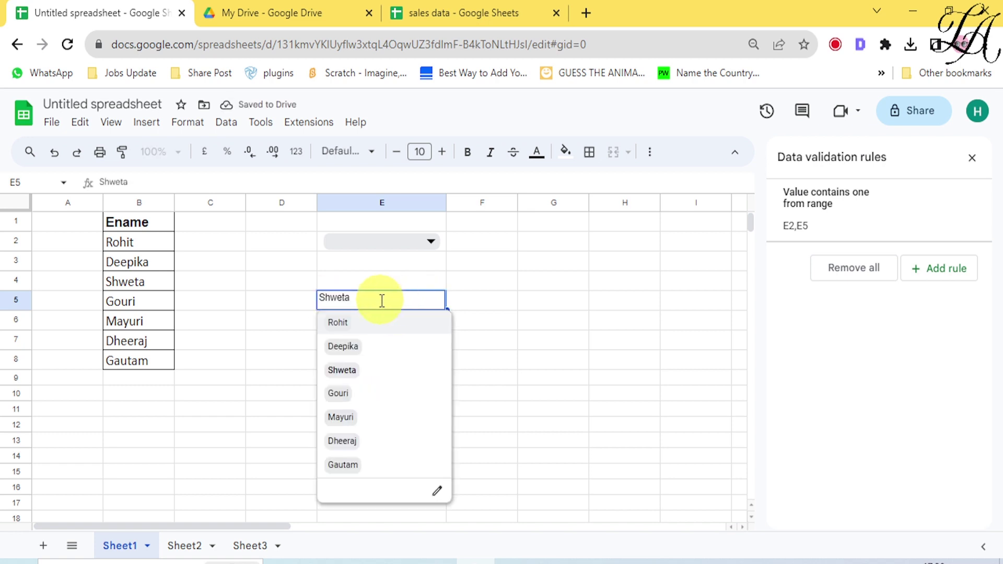
{"action": "key", "text": "BackSpace"}
{"action": "key", "text": "BackSpace"}
{"action": "key", "text": "BackSpace"}
{"action": "key", "text": "BackSpace"}
{"action": "key", "text": "BackSpace"}
{"action": "key", "text": "BackSpace"}
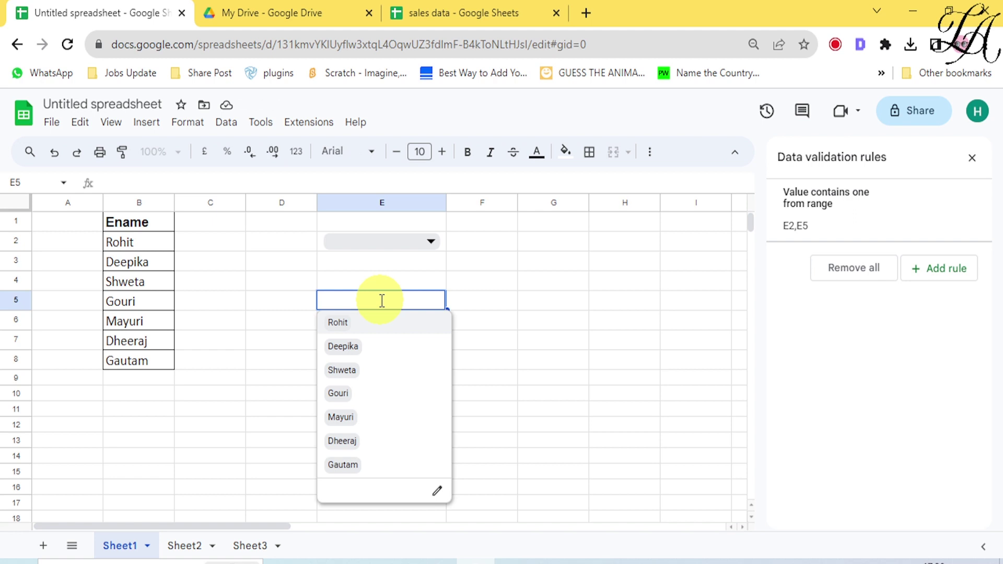
{"action": "type", "text": "g"}
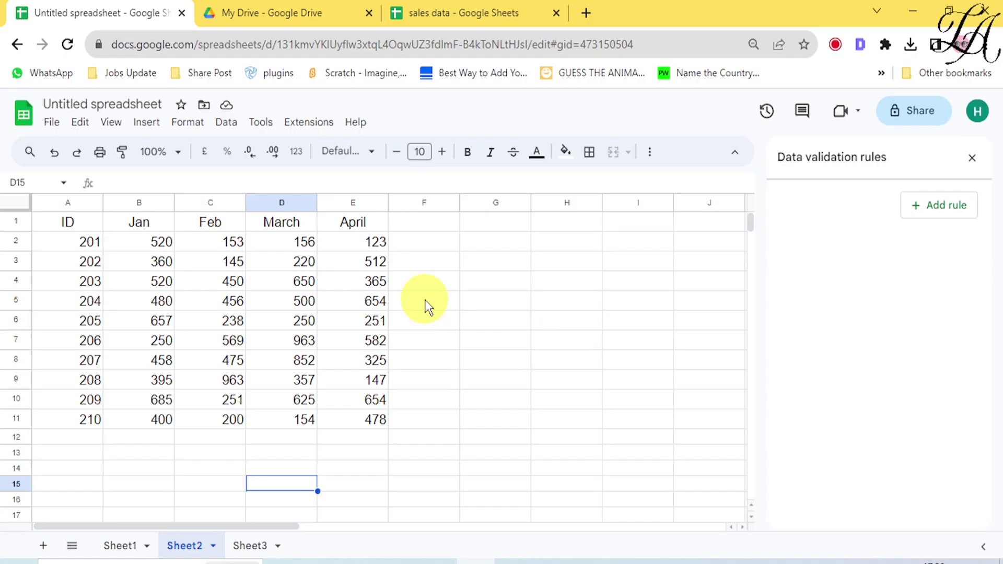
- Enter the formula =sparkline(B2:E2) in cell F2 on Sheet2
{"action": "left_click", "coordinate": [414, 245]}
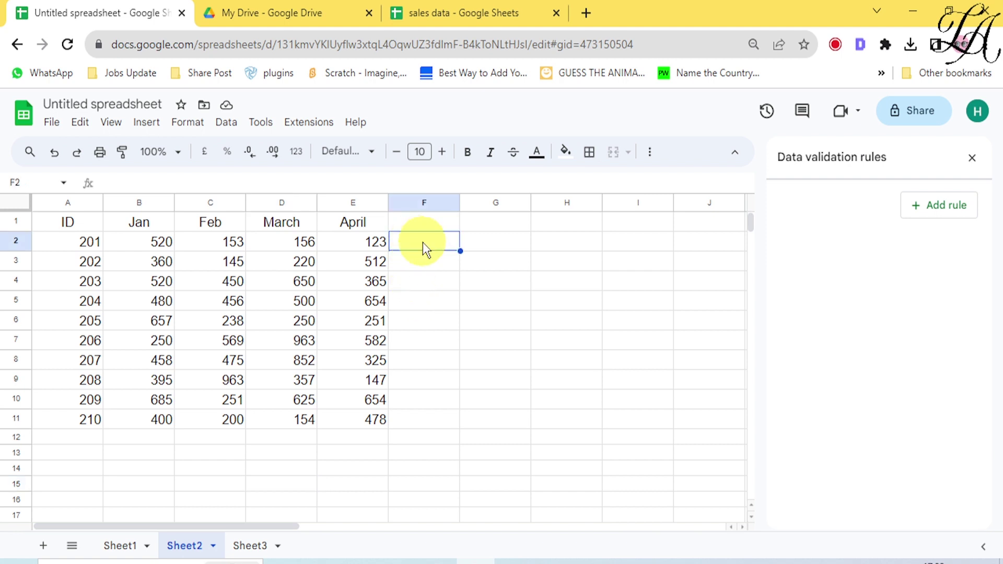
{"action": "type", "text": "="}
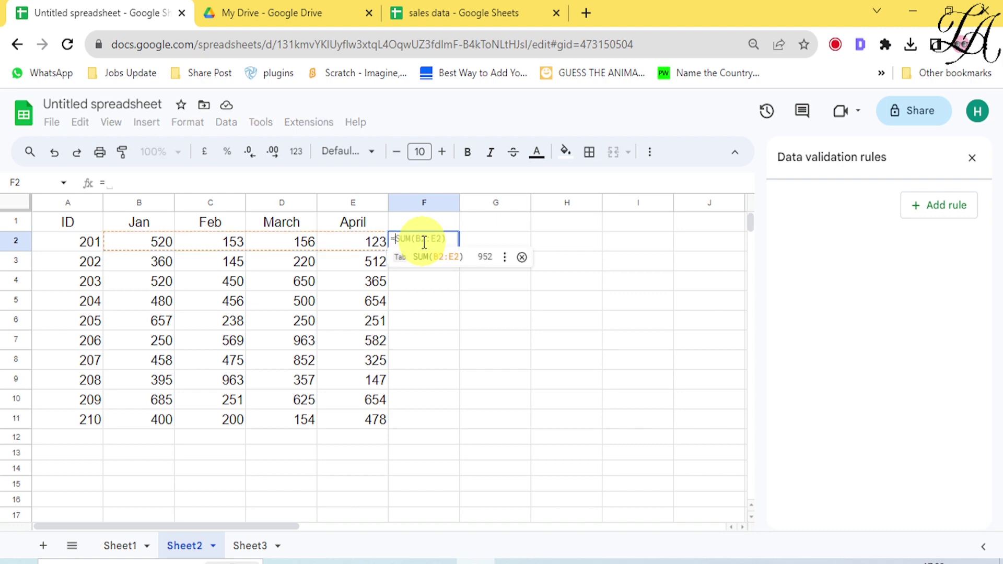
{"action": "type", "text": "spar"}
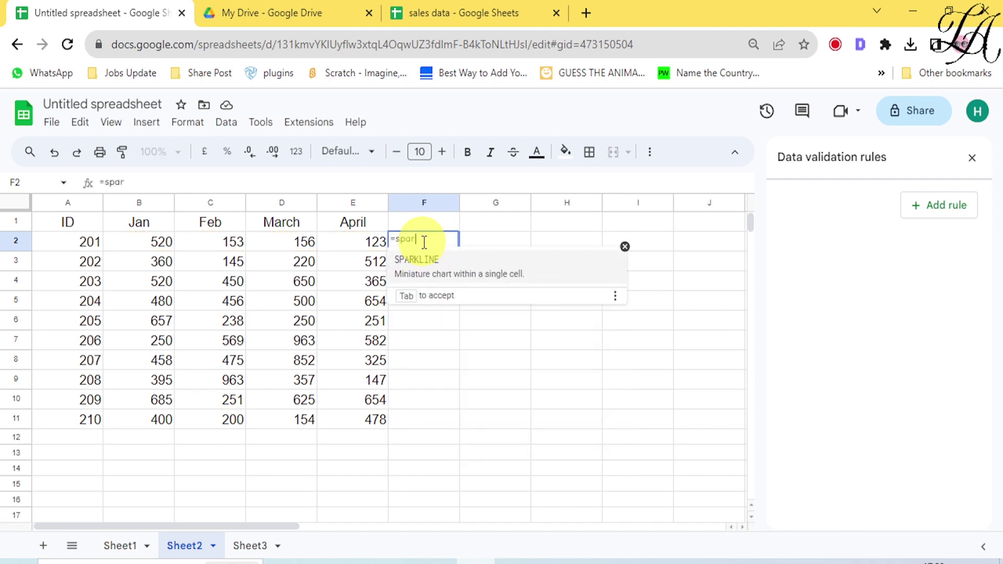
{"action": "type", "text": "kline"}
{"action": "type", "text": "("}
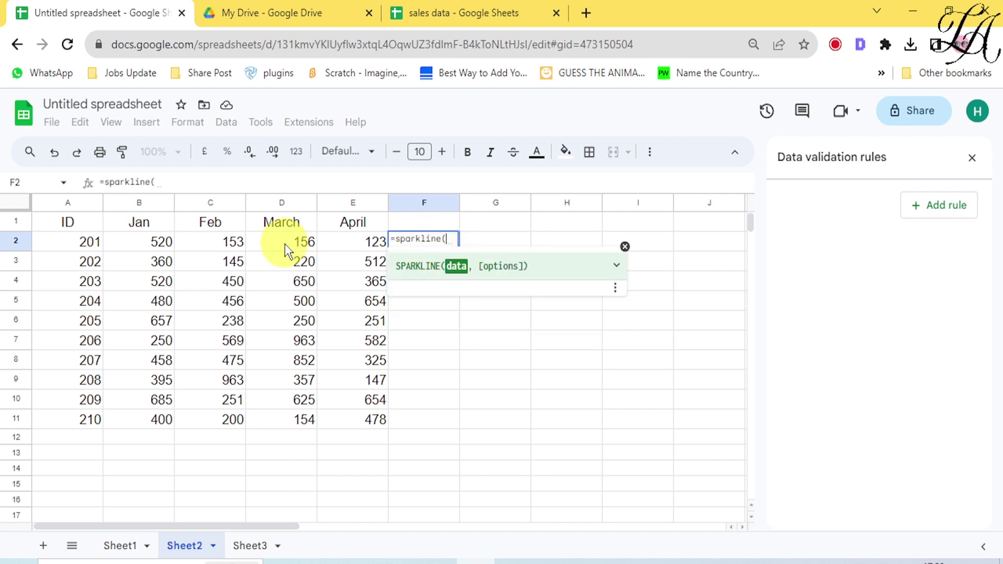
{"action": "left_click_drag", "start_coordinate": [161, 243], "coordinate": [371, 249]}
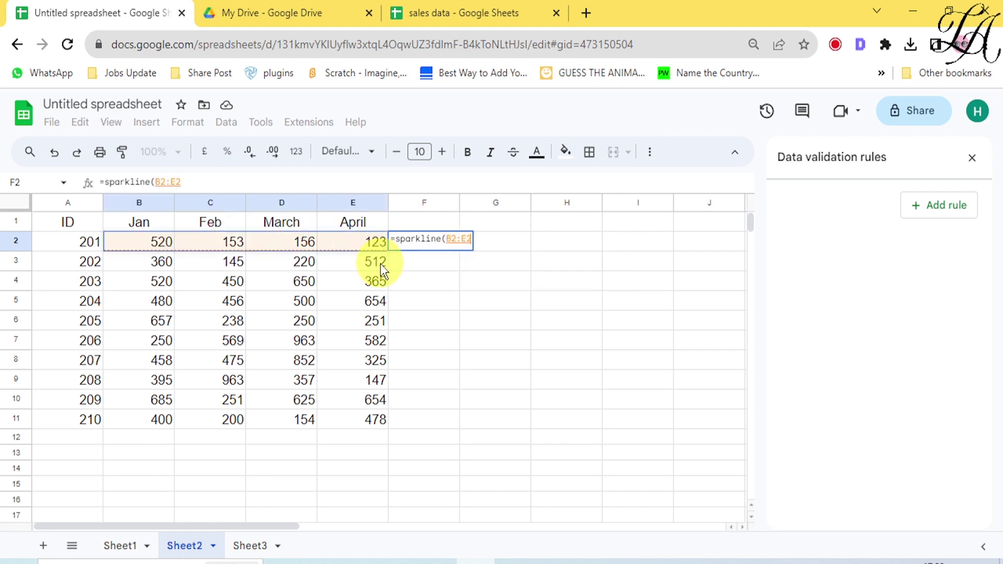
{"action": "type", "text": ")"}
{"action": "key", "text": "Return"}
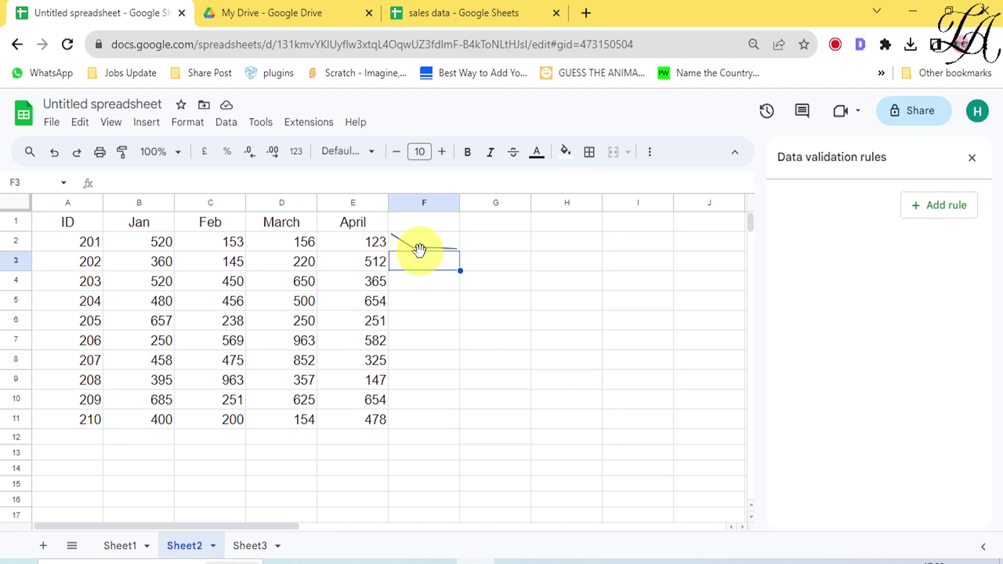
- Fill the F2 sparkline down through F11
{"action": "left_click", "coordinate": [455, 248]}
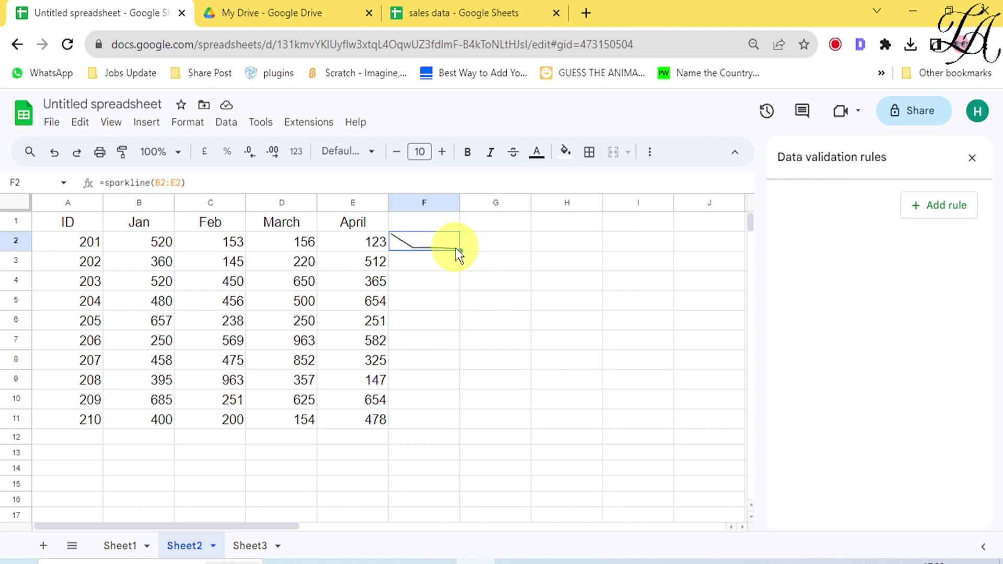
{"action": "mouse_move", "coordinate": [461, 251]}
{"action": "left_mouse_down"}
{"action": "mouse_move", "coordinate": [465, 338]}
{"action": "mouse_move", "coordinate": [543, 402]}
{"action": "left_mouse_up"}
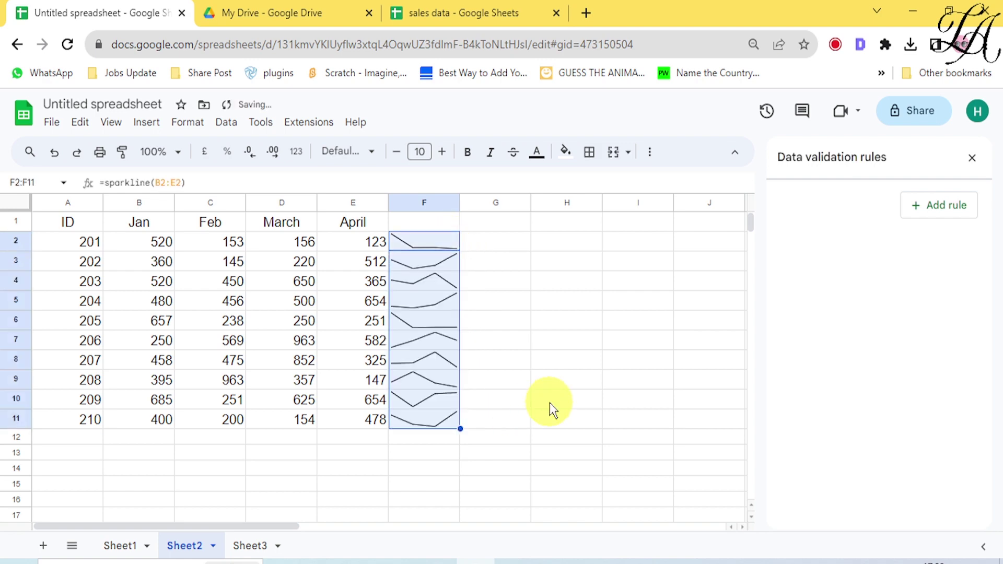
{"action": "left_click", "coordinate": [517, 277]}
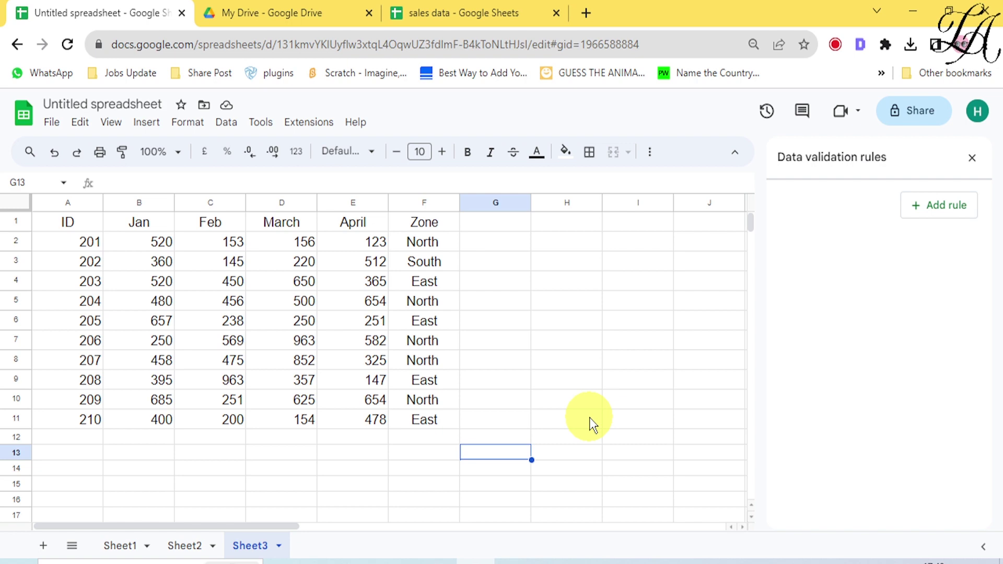
{"action": "key", "text": "ctrl+slash"}
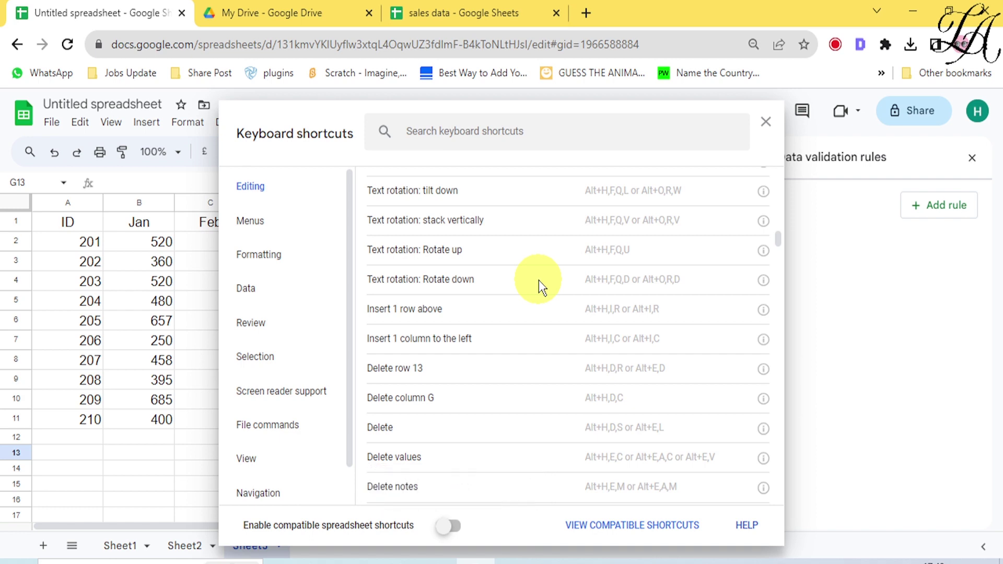
{"action": "left_click", "coordinate": [766, 122]}
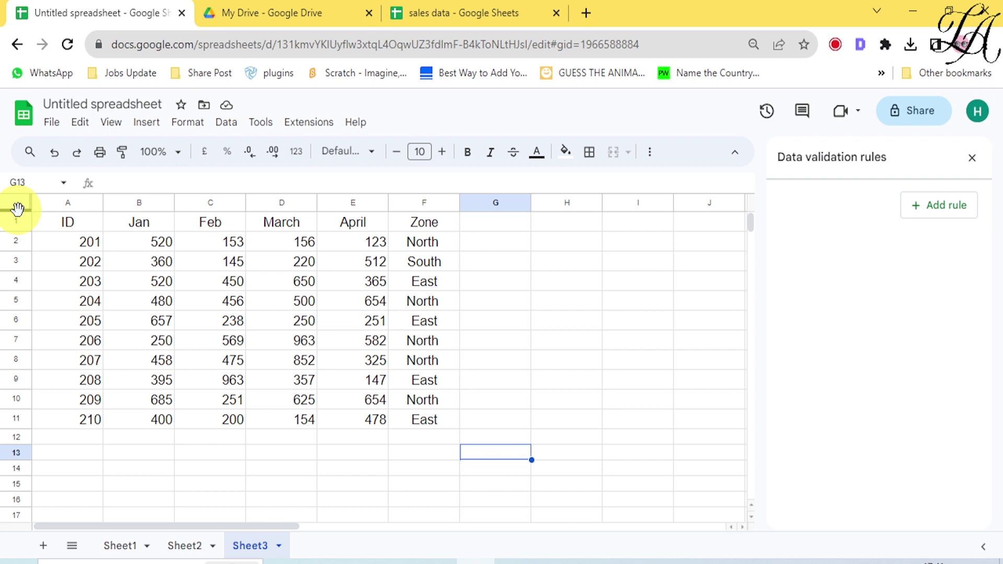
- Freeze Sheet3's header row 1 (ID, Jan–April, Zone) and scroll to confirm it stays visible
{"action": "left_click_drag", "start_coordinate": [17, 209], "coordinate": [14, 232]}
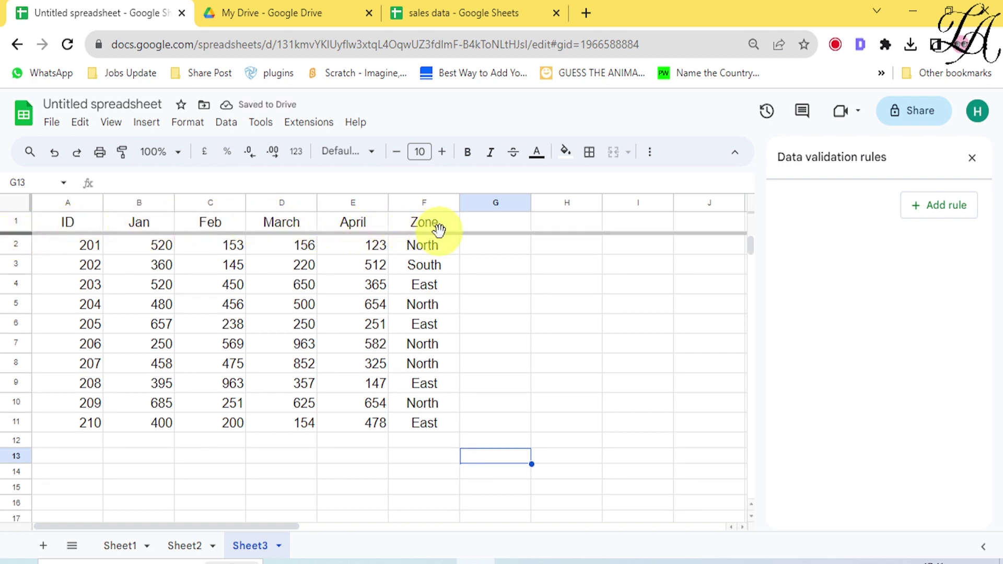
{"action": "scroll", "coordinate": [426, 294], "scroll_direction": "down", "scroll_amount": 1}
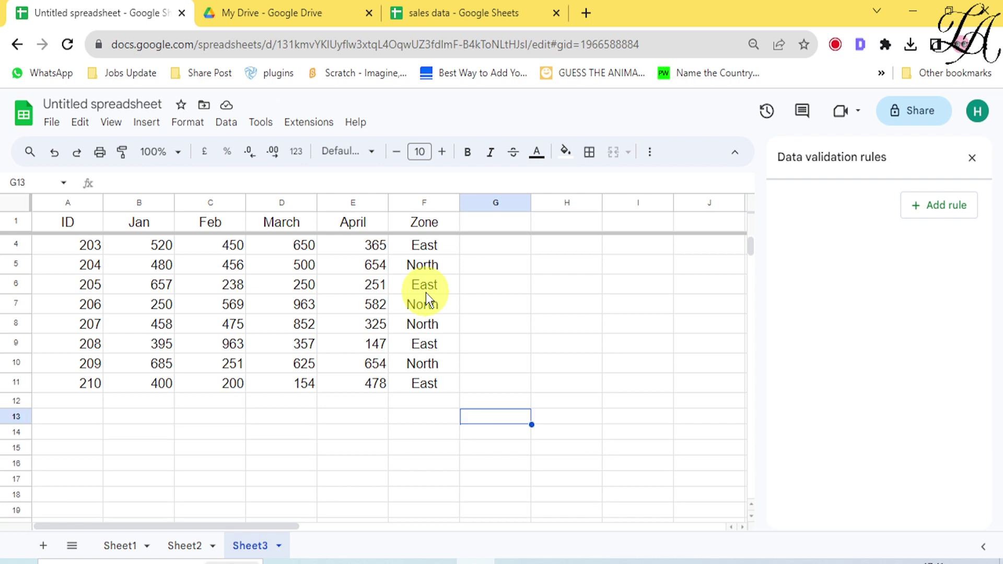
{"action": "scroll", "coordinate": [425, 292], "scroll_direction": "down", "scroll_amount": 5}
{"action": "scroll", "coordinate": [425, 292], "scroll_direction": "down", "scroll_amount": 3}
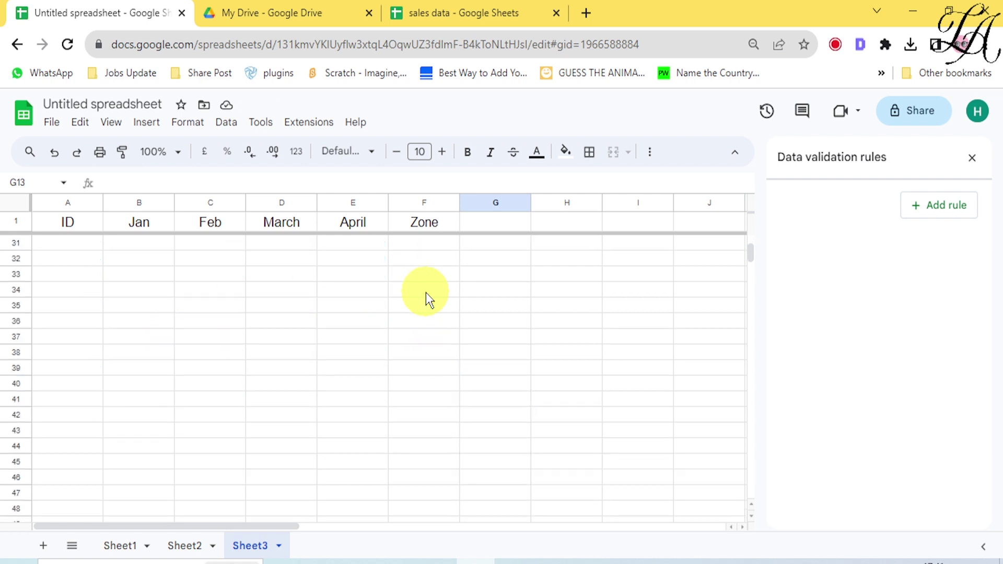
{"action": "scroll", "coordinate": [425, 292], "scroll_direction": "down", "scroll_amount": 3}
{"action": "scroll", "coordinate": [426, 292], "scroll_direction": "down", "scroll_amount": 3}
{"action": "scroll", "coordinate": [425, 293], "scroll_direction": "down", "scroll_amount": 3}
{"action": "scroll", "coordinate": [425, 292], "scroll_direction": "down", "scroll_amount": 2}
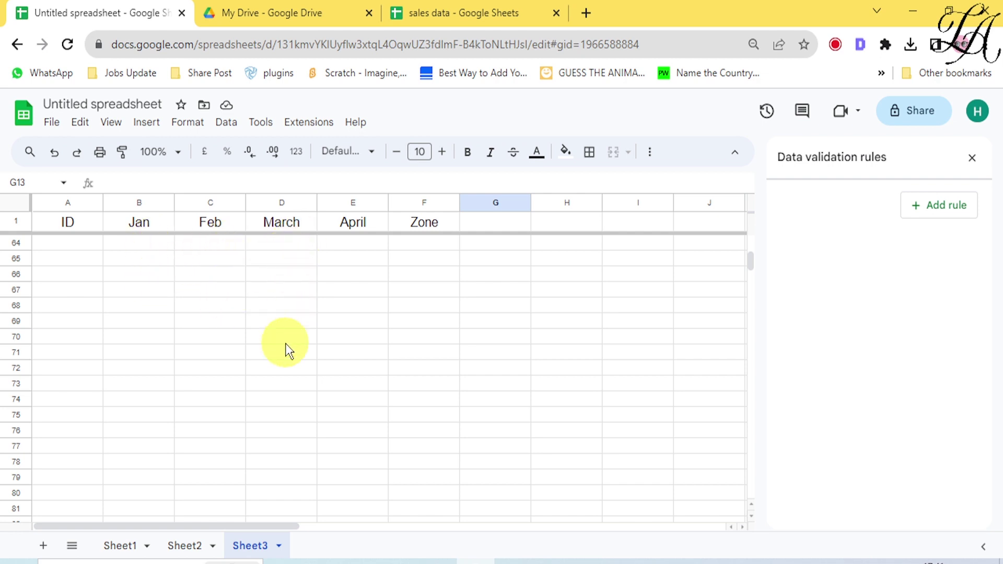
{"action": "scroll", "coordinate": [285, 344], "scroll_direction": "up", "scroll_amount": 10}
{"action": "scroll", "coordinate": [283, 368], "scroll_direction": "up", "scroll_amount": 5}
{"action": "scroll", "coordinate": [277, 340], "scroll_direction": "up", "scroll_amount": 5}
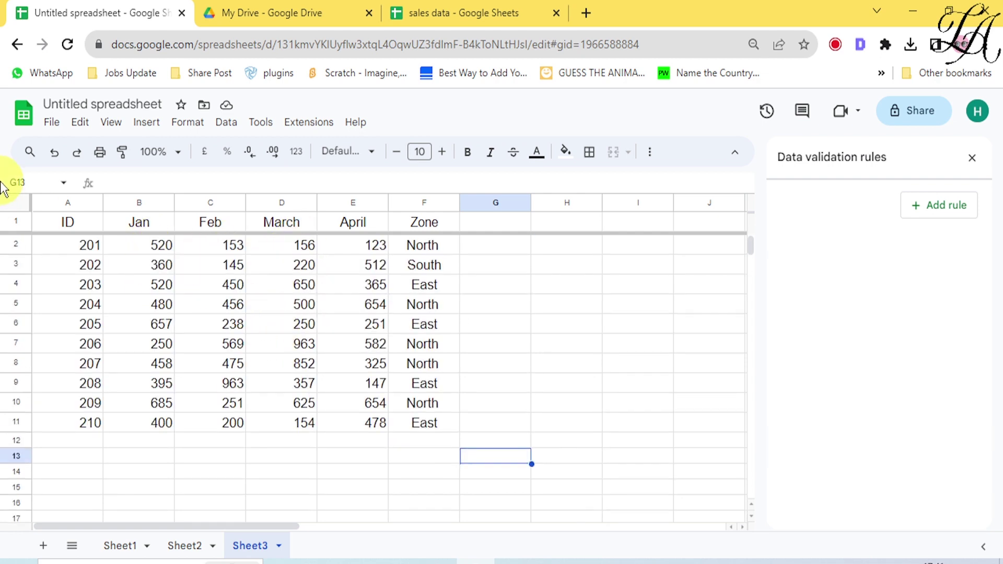
{"action": "left_click_drag", "start_coordinate": [16, 230], "coordinate": [21, 206]}
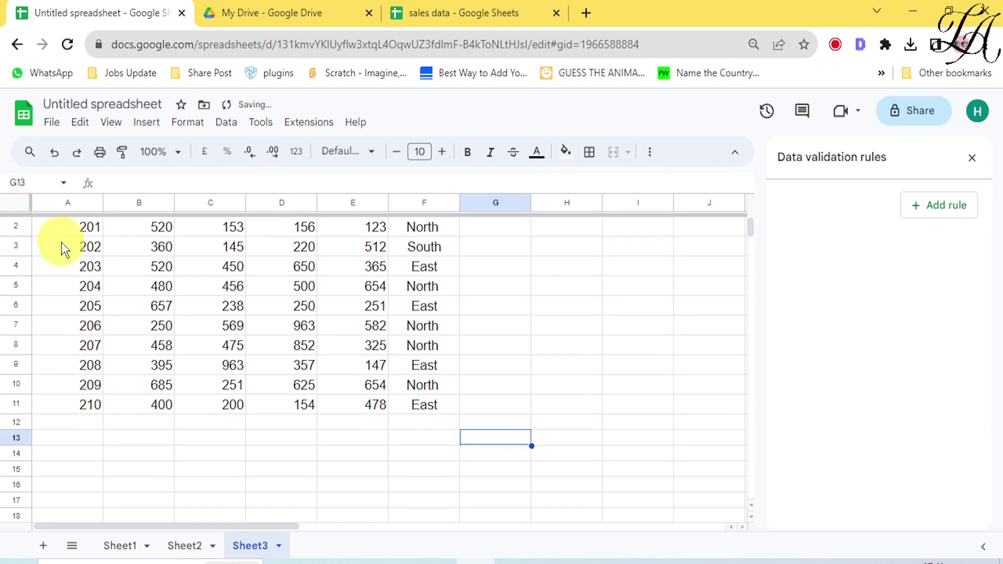
{"action": "scroll", "coordinate": [477, 365], "scroll_direction": "down", "scroll_amount": 6}
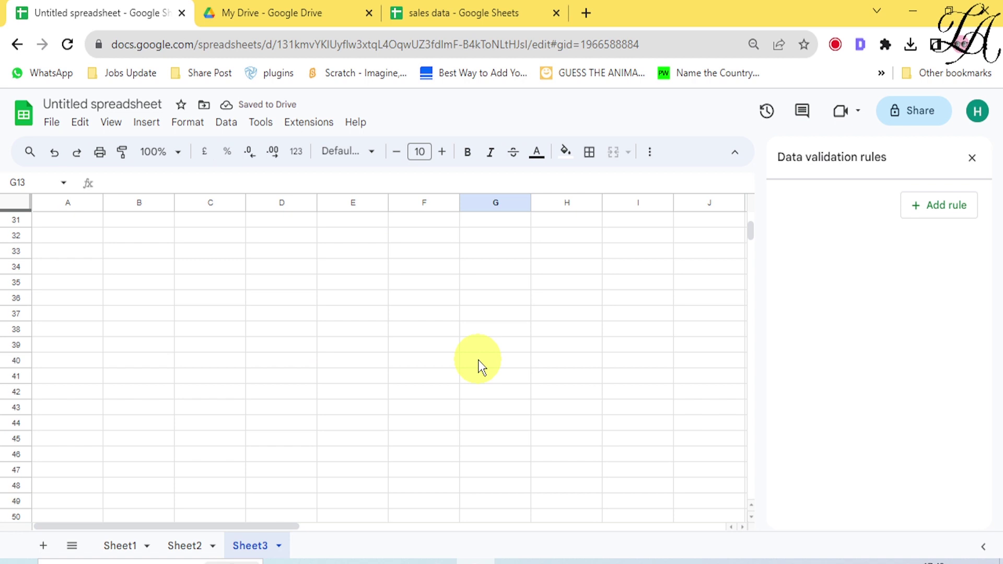
{"action": "scroll", "coordinate": [481, 367], "scroll_direction": "up", "scroll_amount": 2}
{"action": "scroll", "coordinate": [153, 400], "scroll_direction": "up", "scroll_amount": 3}
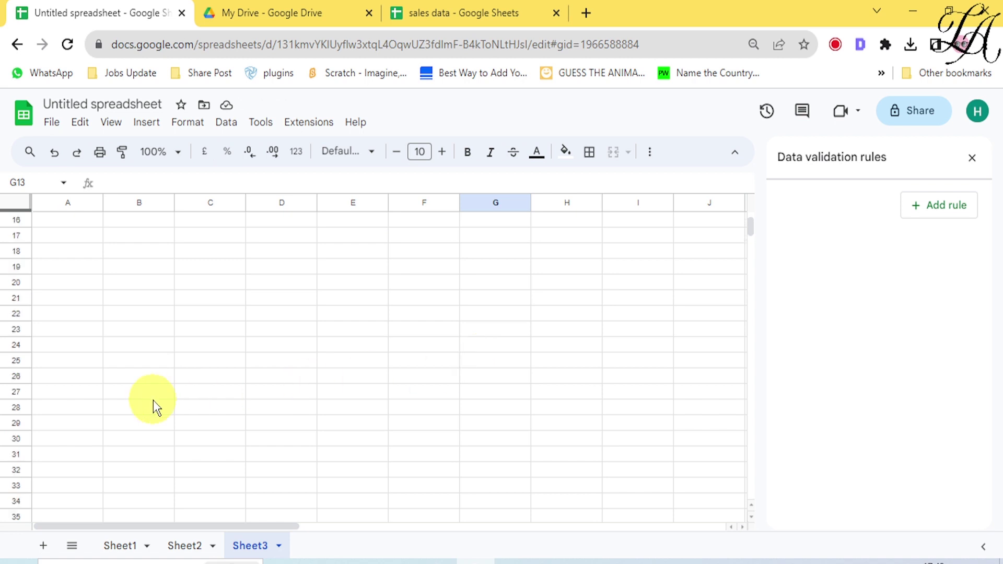
{"action": "scroll", "coordinate": [152, 400], "scroll_direction": "up", "scroll_amount": 5}
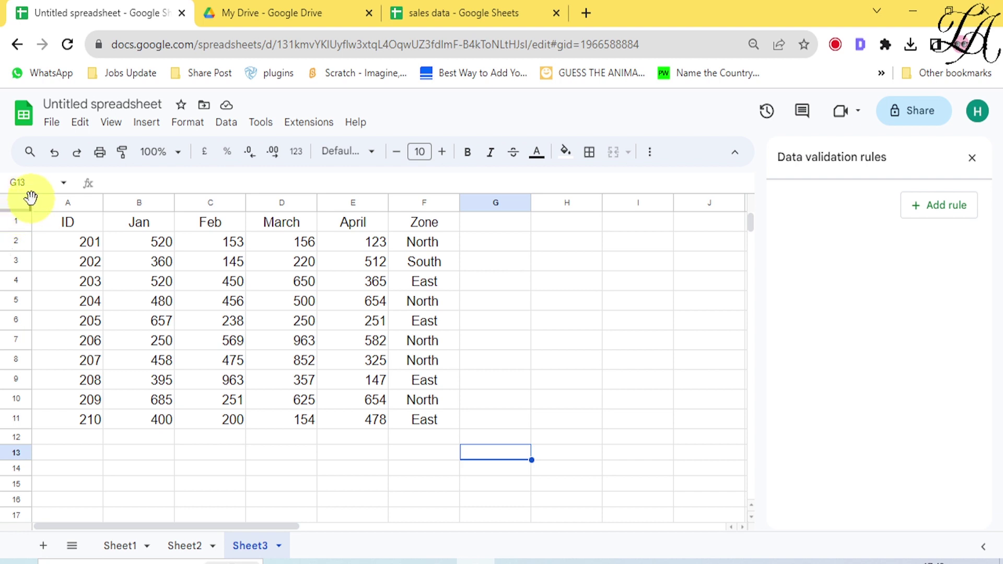
{"action": "left_click_drag", "start_coordinate": [29, 198], "coordinate": [103, 203]}
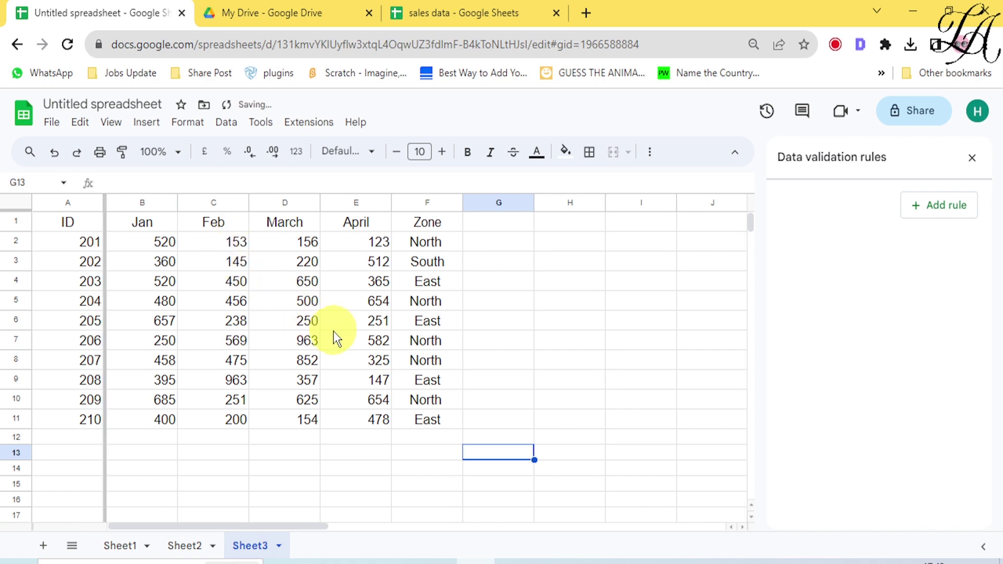
{"action": "left_click_drag", "start_coordinate": [309, 526], "coordinate": [470, 525]}
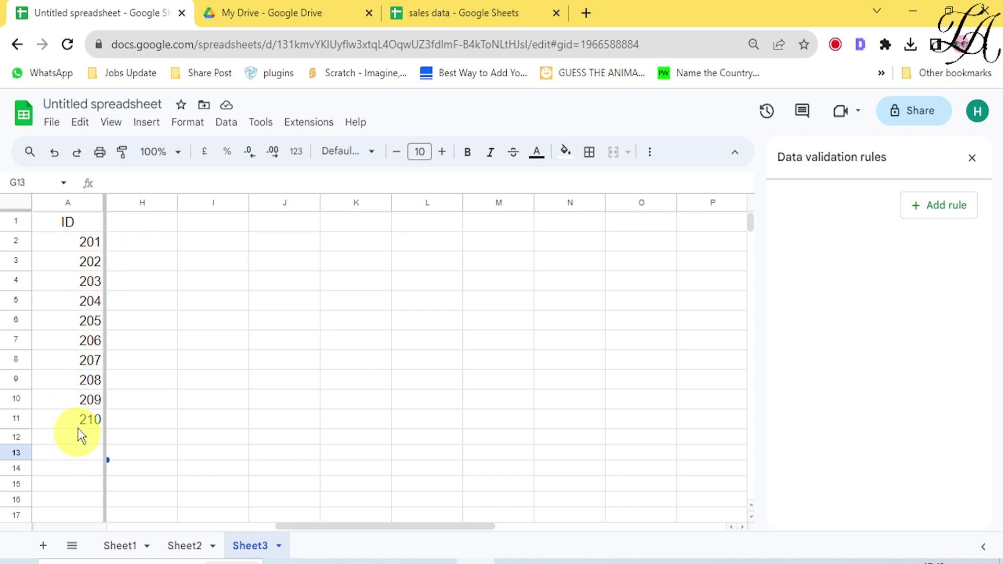
{"action": "left_click_drag", "start_coordinate": [341, 525], "coordinate": [145, 515]}
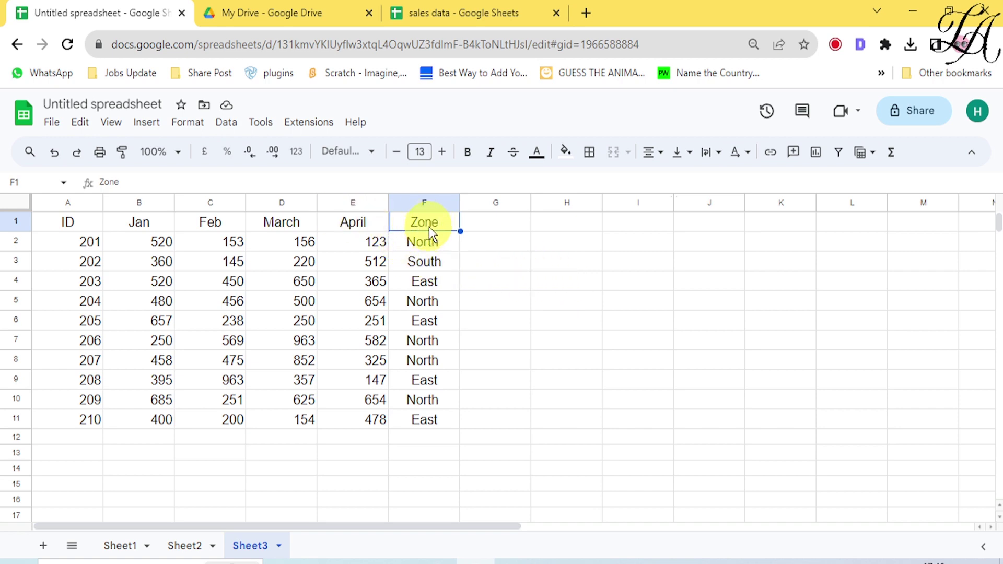
- Create a filter view on A1:F11 that hides South and East in the Zone column, leaving North
{"action": "left_click", "coordinate": [226, 122]}
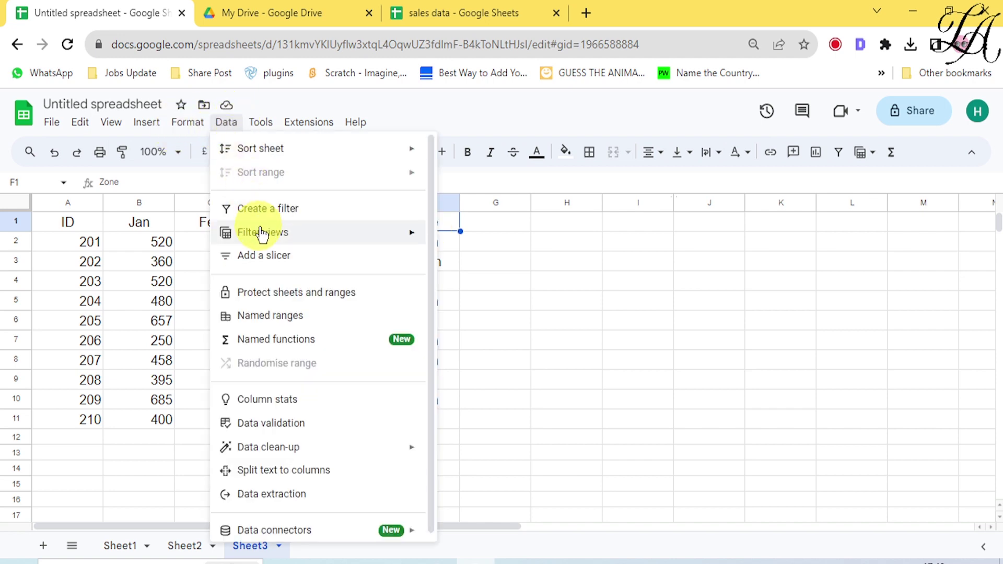
{"action": "mouse_move", "coordinate": [262, 233]}
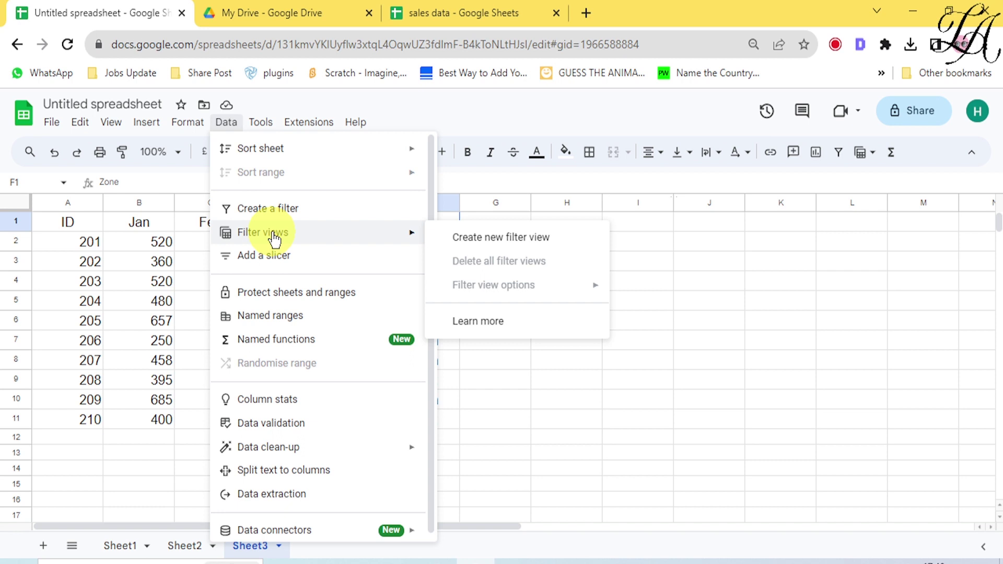
{"action": "left_click", "coordinate": [487, 240]}
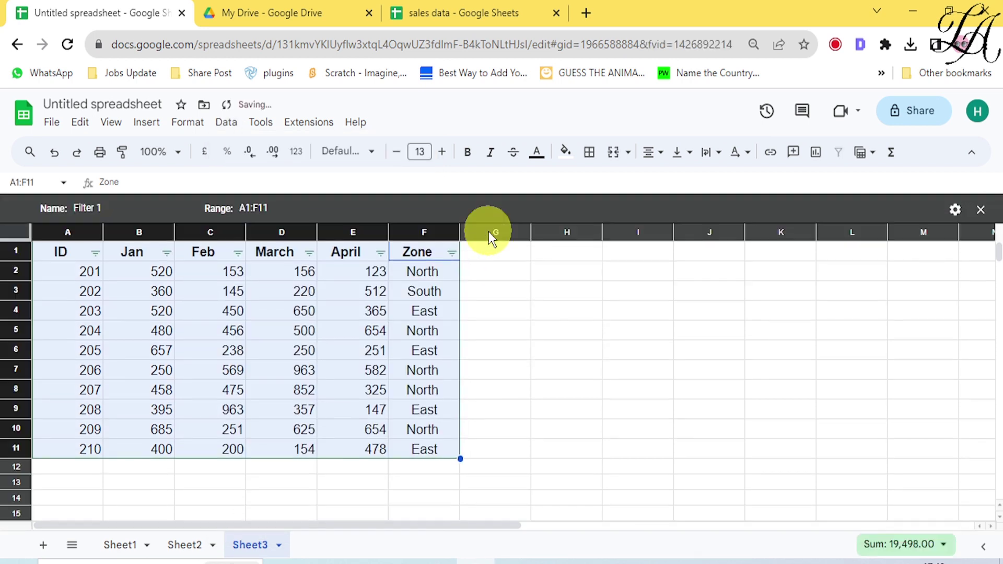
{"action": "left_click", "coordinate": [452, 254]}
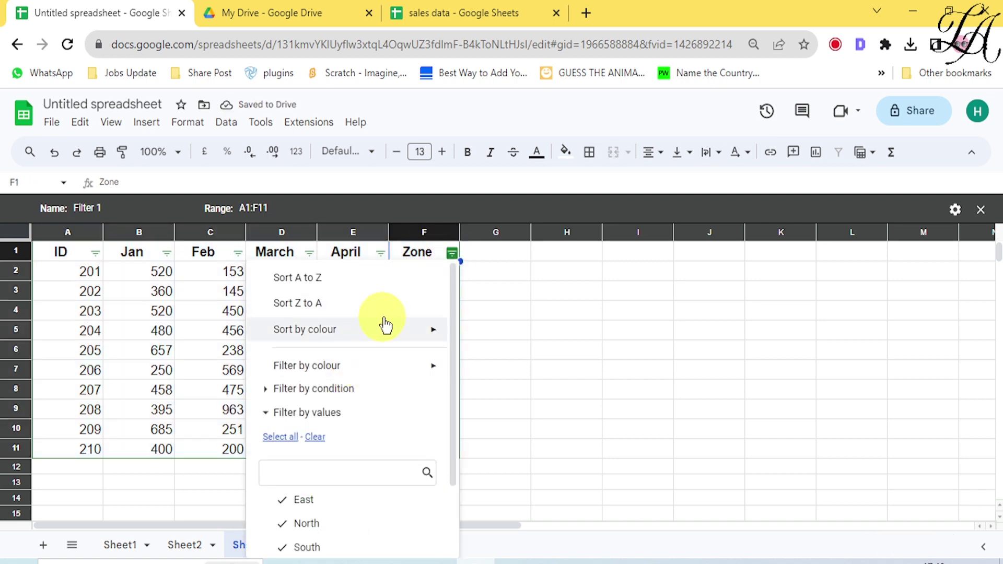
{"action": "scroll", "coordinate": [358, 376], "scroll_direction": "down", "scroll_amount": 2}
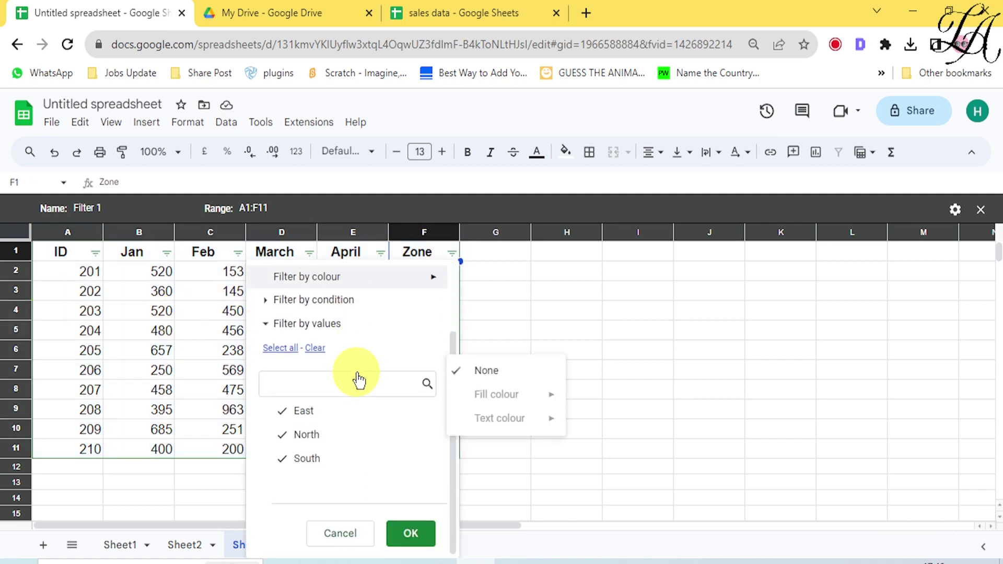
{"action": "left_click", "coordinate": [301, 468]}
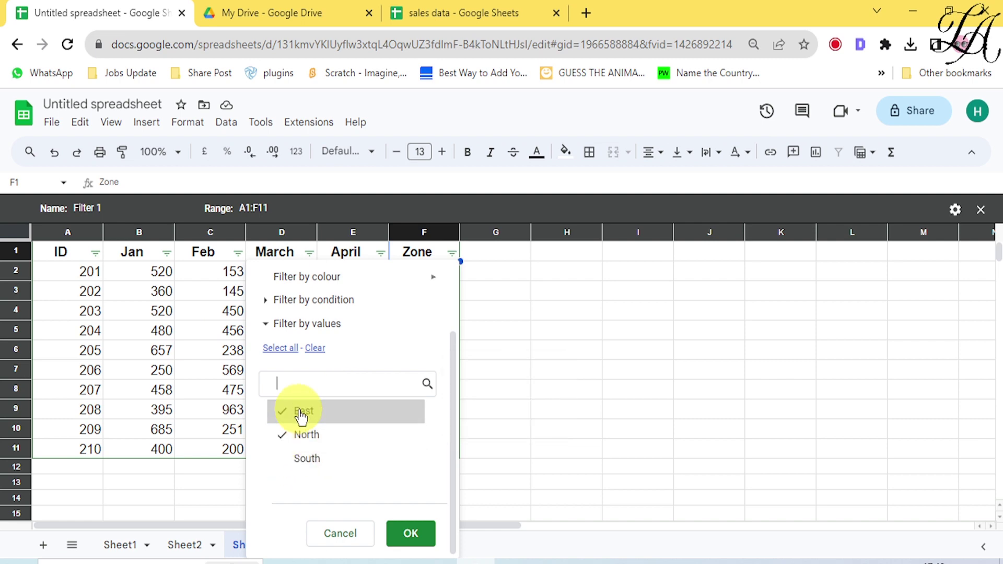
{"action": "left_click", "coordinate": [283, 415]}
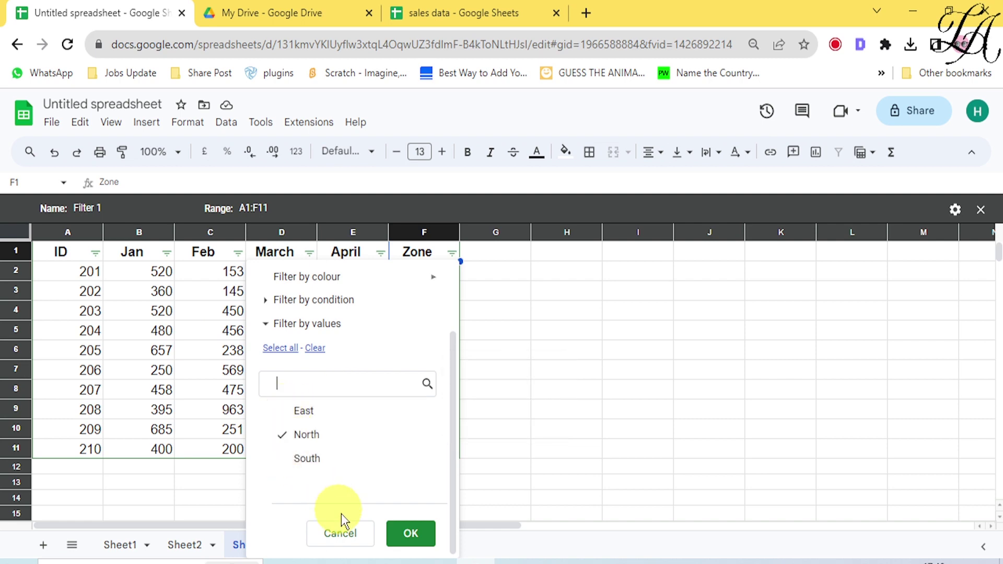
{"action": "left_click", "coordinate": [401, 536]}
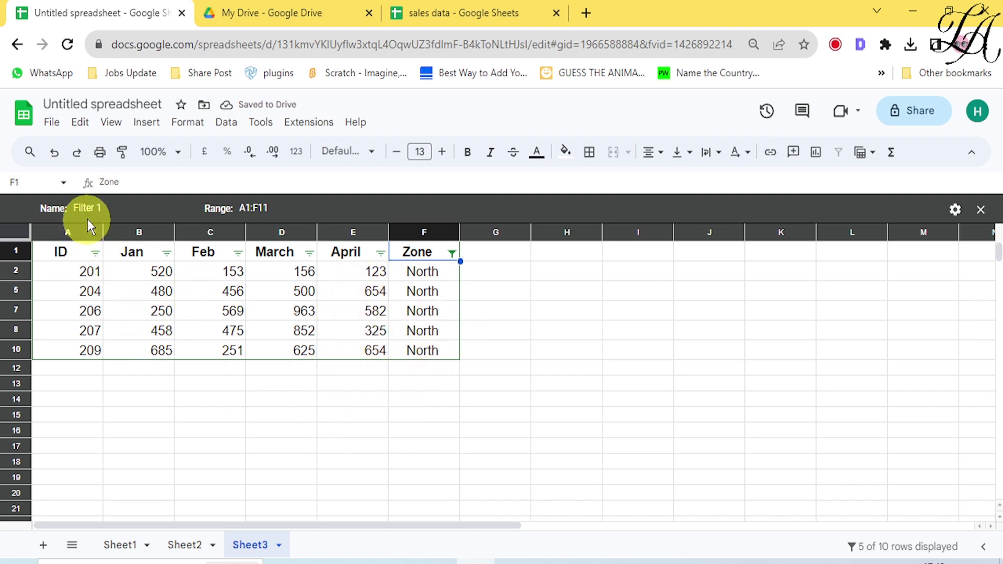
- Rename the filter view from 'Filter 1' to 'North data' and begin sharing the spreadsheet
{"action": "left_click", "coordinate": [104, 208]}
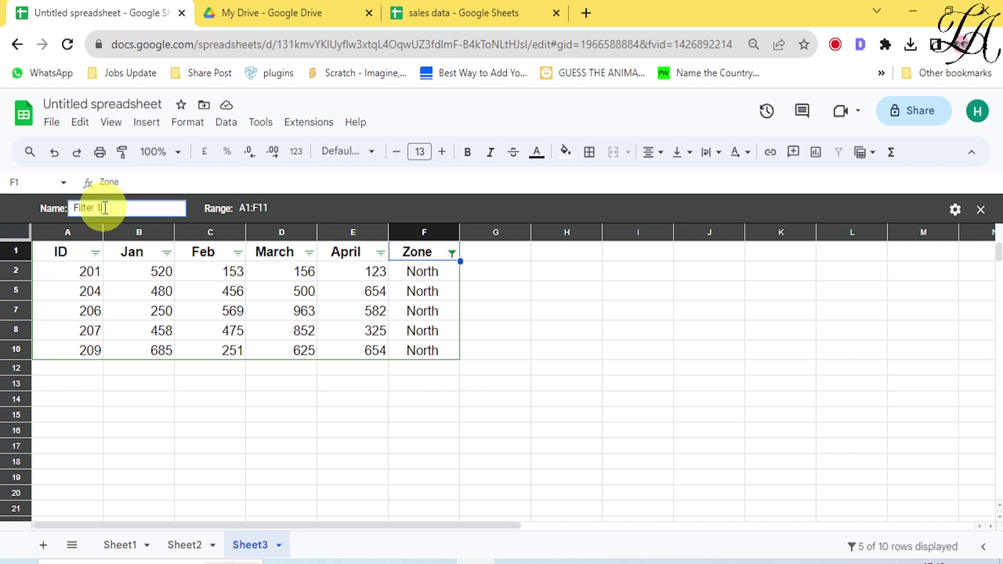
{"action": "left_click_drag", "start_coordinate": [105, 207], "coordinate": [82, 208]}
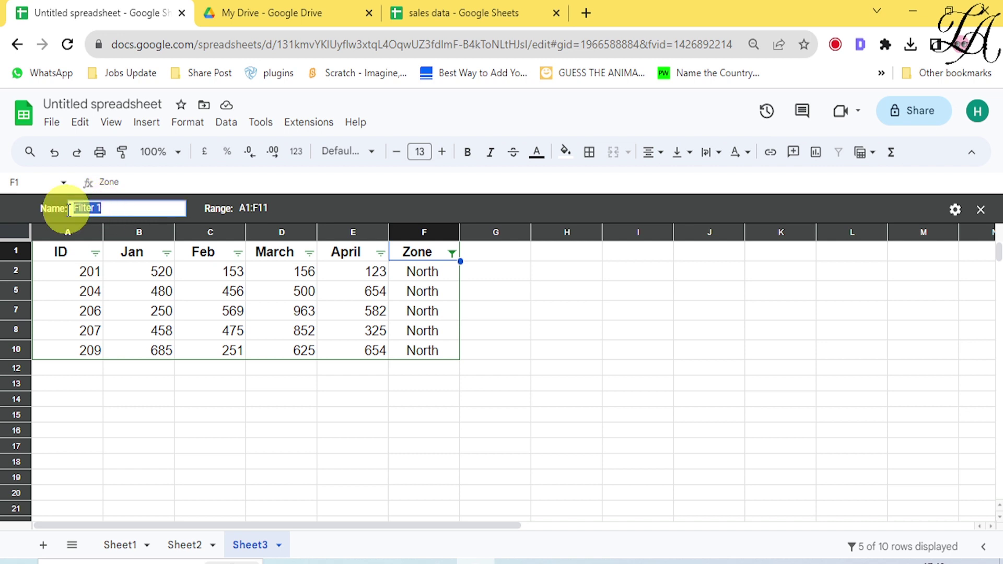
{"action": "type", "text": "Nor"}
{"action": "type", "text": "th "}
{"action": "mouse_move", "coordinate": [140, 233]}
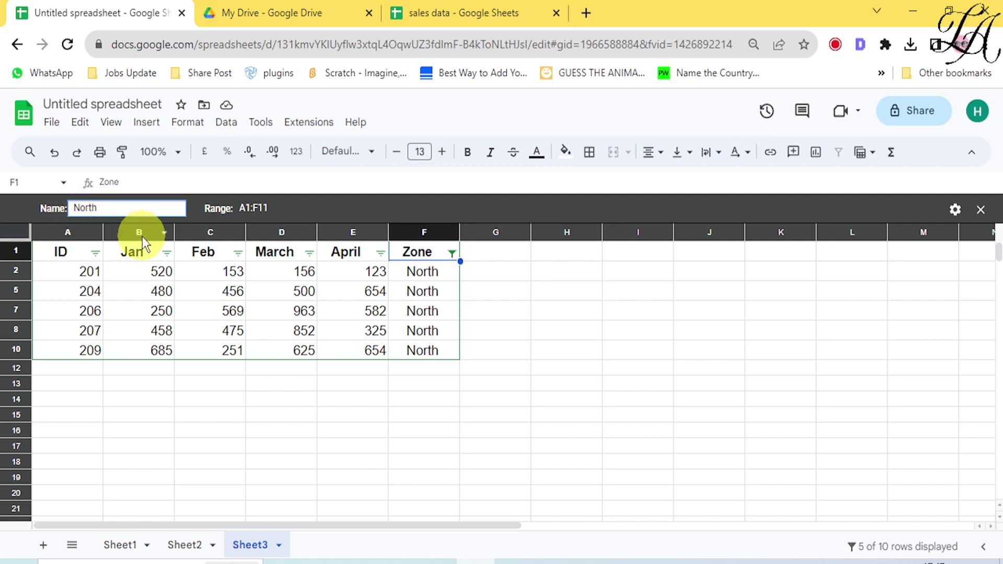
{"action": "type", "text": "data"}
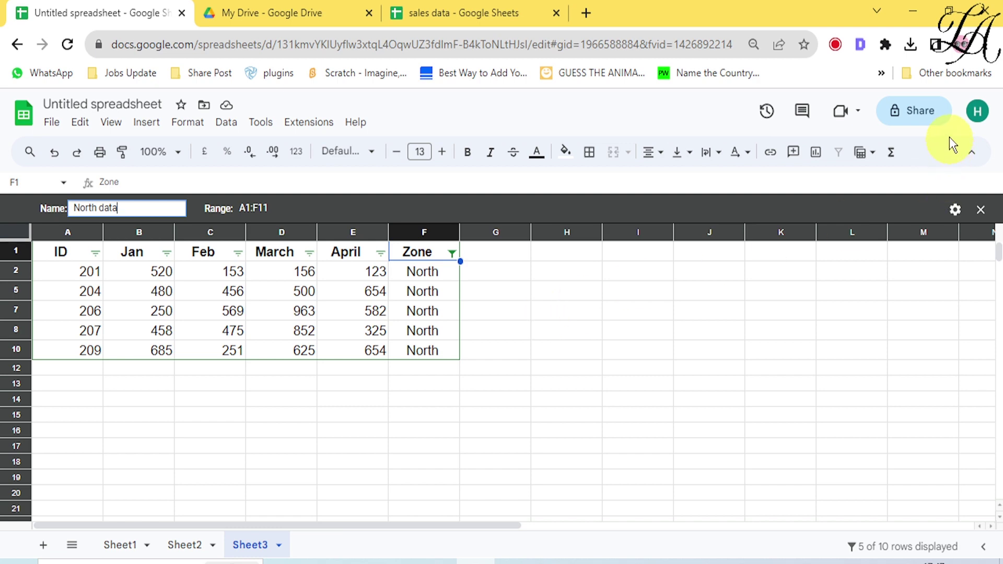
{"action": "left_click", "coordinate": [915, 112]}
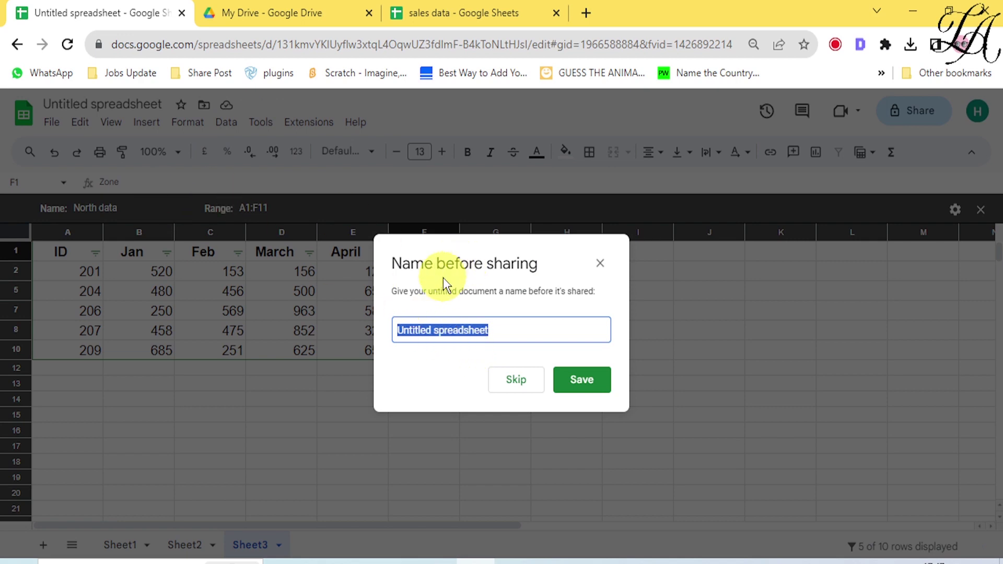
- Title the spreadsheet 'data' at the sharing prompt, then dismiss the Share dialog
{"action": "type", "text": "data"}
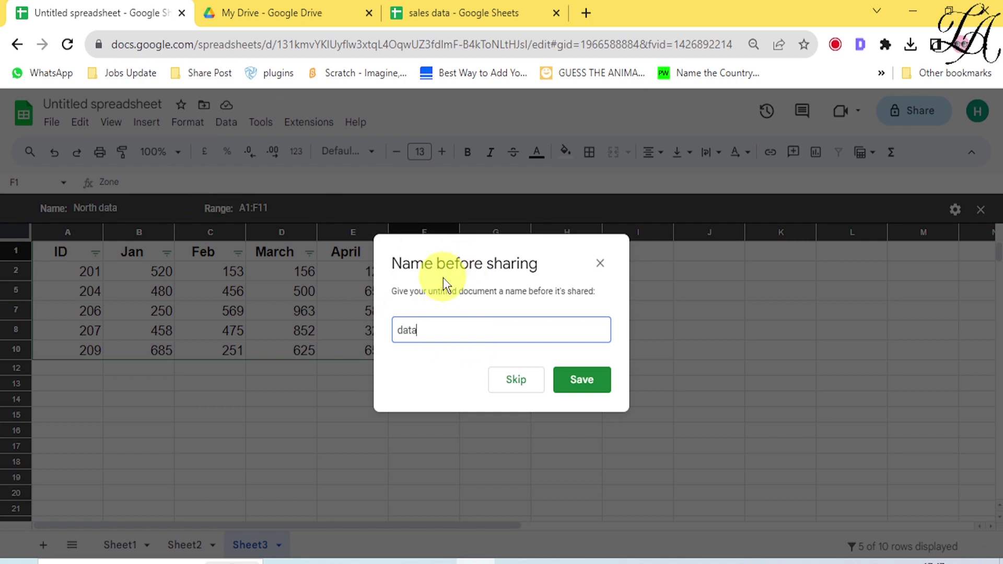
{"action": "key", "text": "Return"}
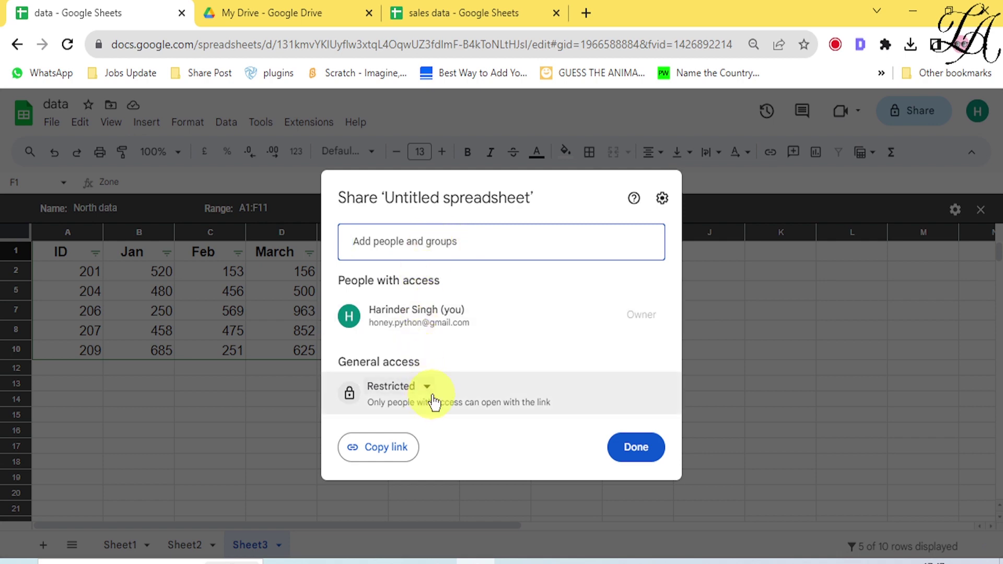
{"action": "key", "text": "Escape"}
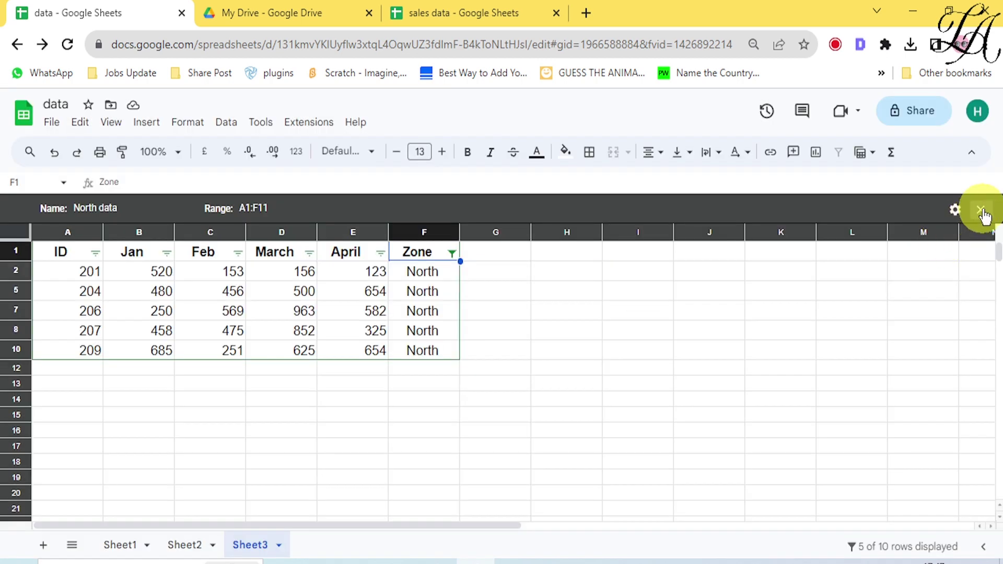
- Close the filter view and enter =unique(F2:F11) in H2, listing North, South and East
{"action": "left_click", "coordinate": [980, 211]}
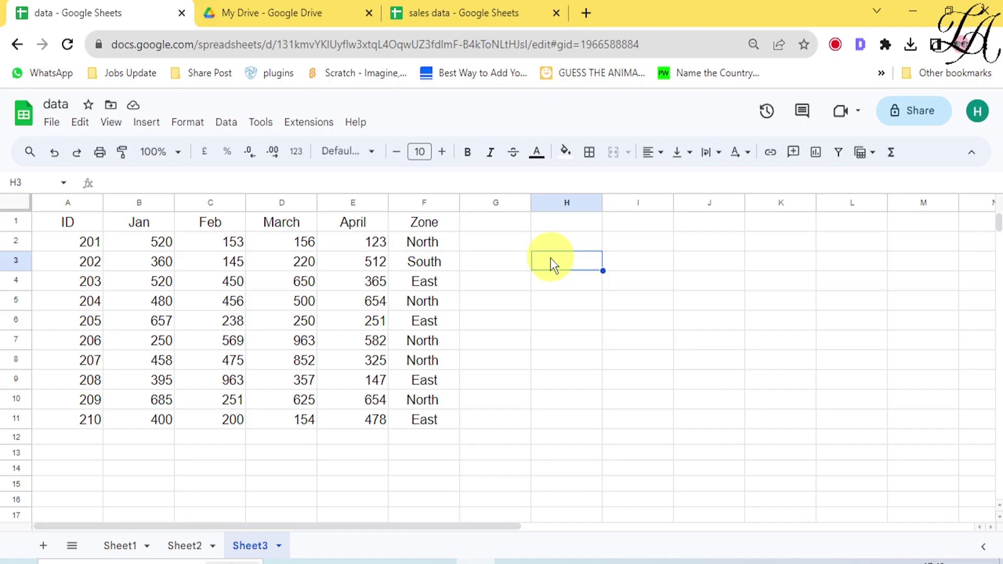
{"action": "left_click", "coordinate": [555, 242]}
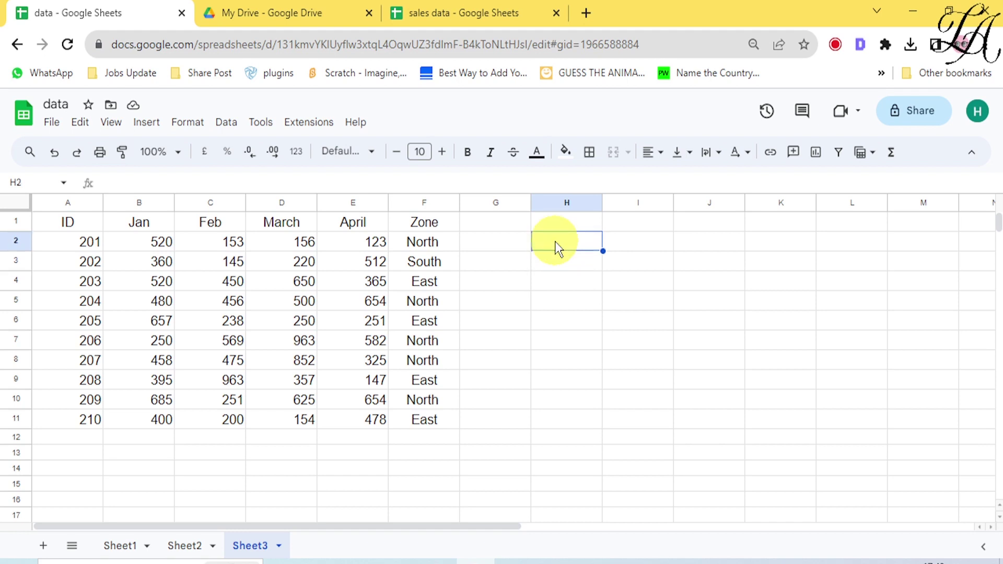
{"action": "type", "text": "=uni"}
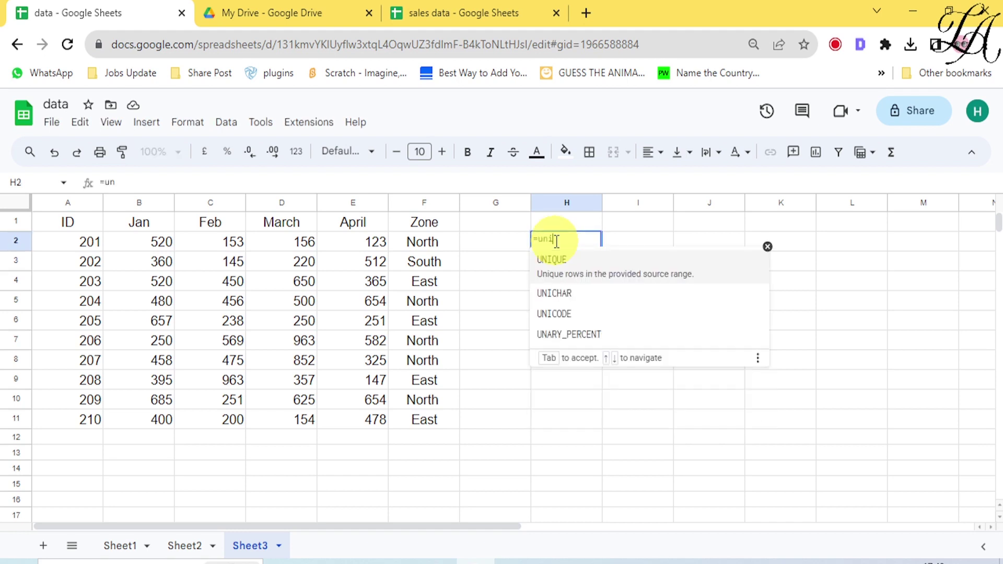
{"action": "type", "text": "que"}
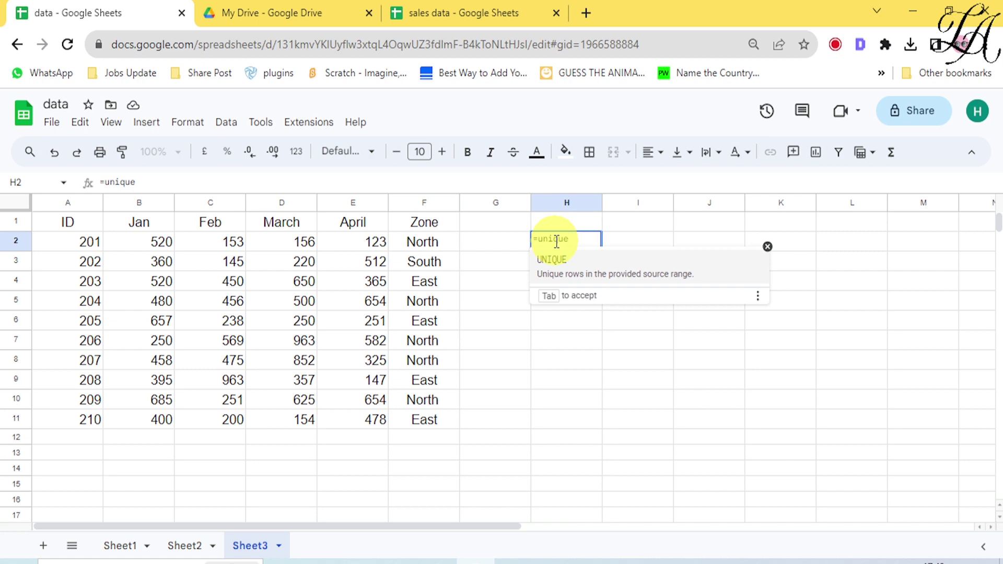
{"action": "type", "text": "("}
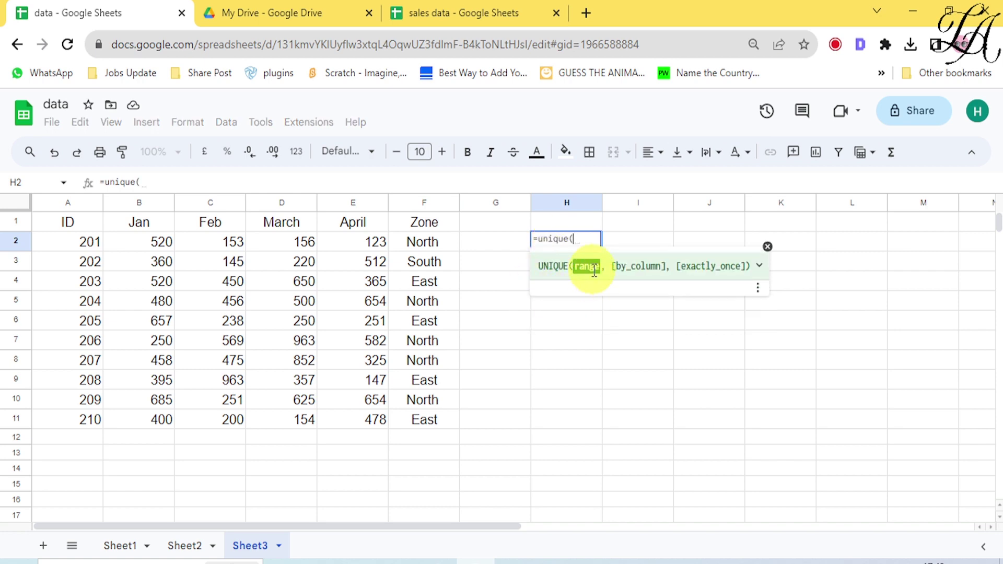
{"action": "left_click_drag", "start_coordinate": [437, 247], "coordinate": [435, 424]}
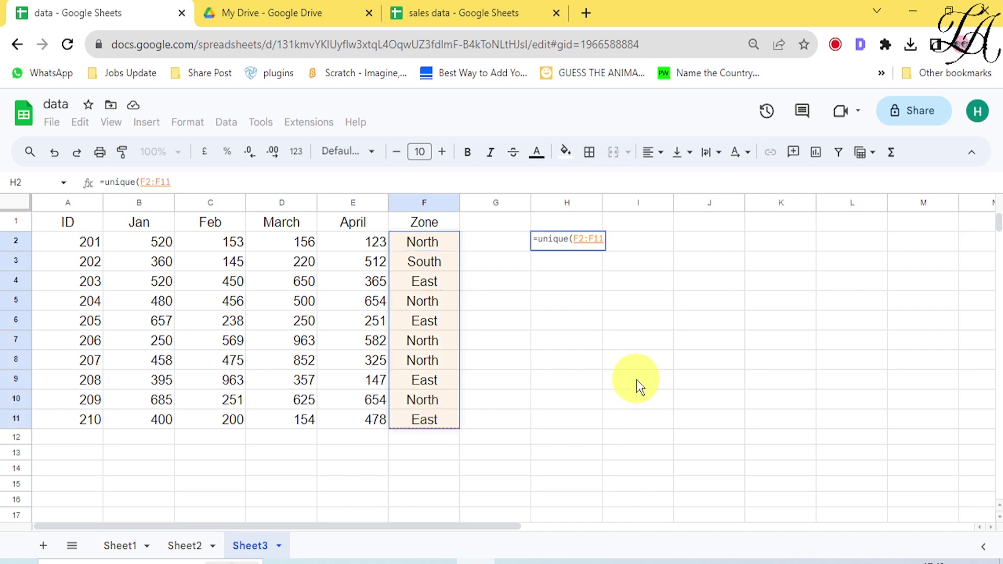
{"action": "type", "text": ")"}
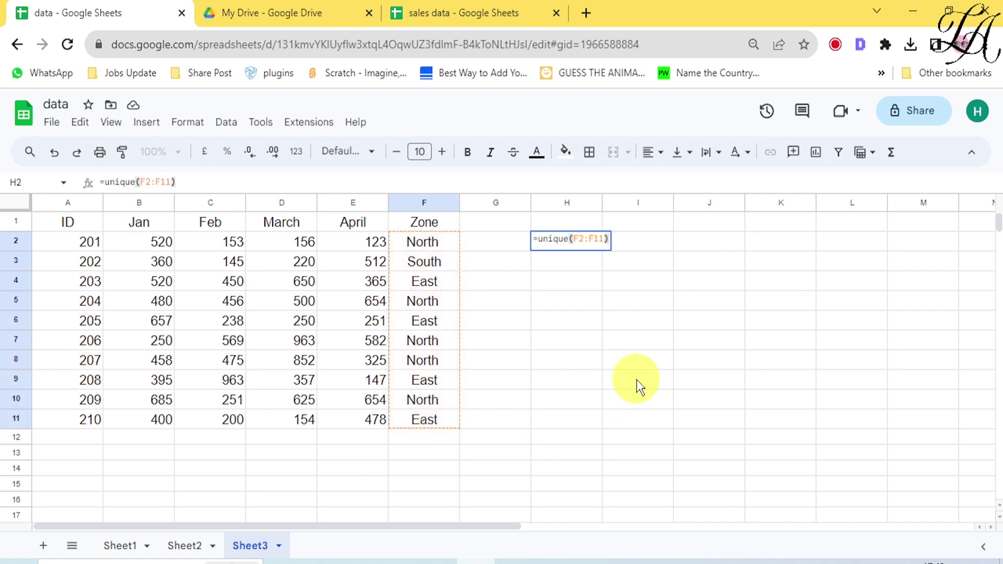
{"action": "key", "text": "Return"}
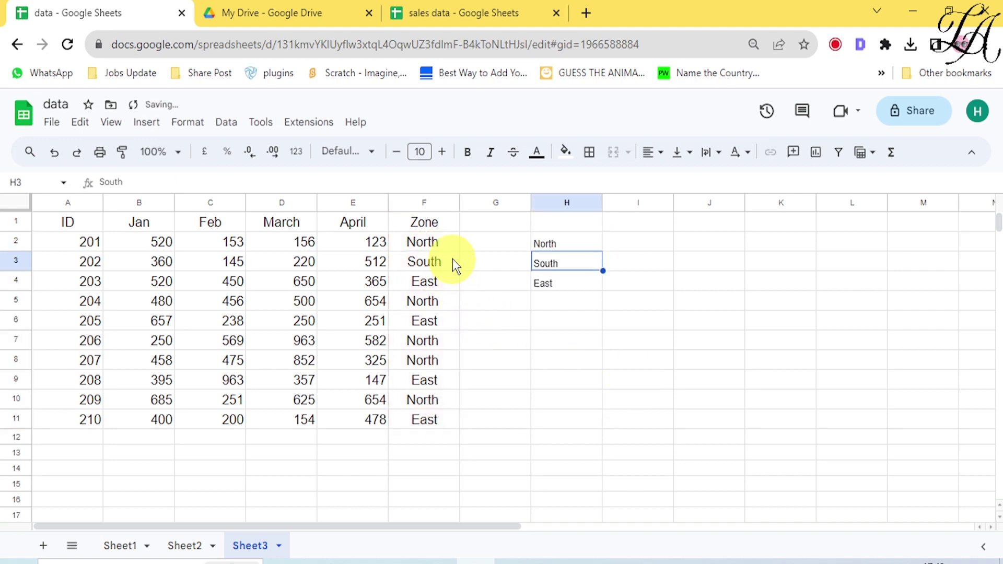